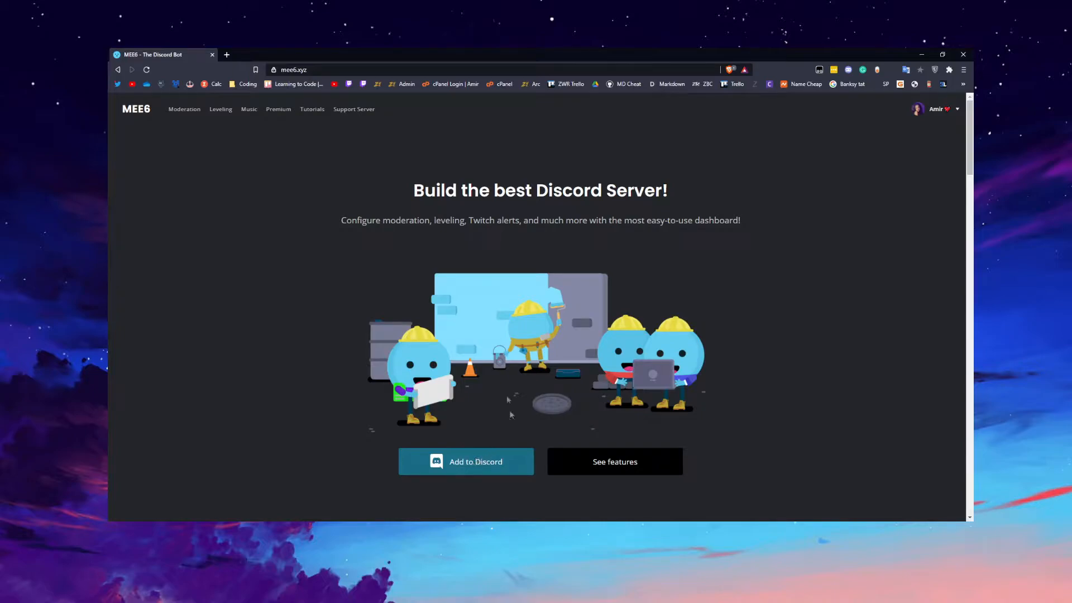
Open the MEE6 dashboard for the Josh Hub server.
click(479, 459)
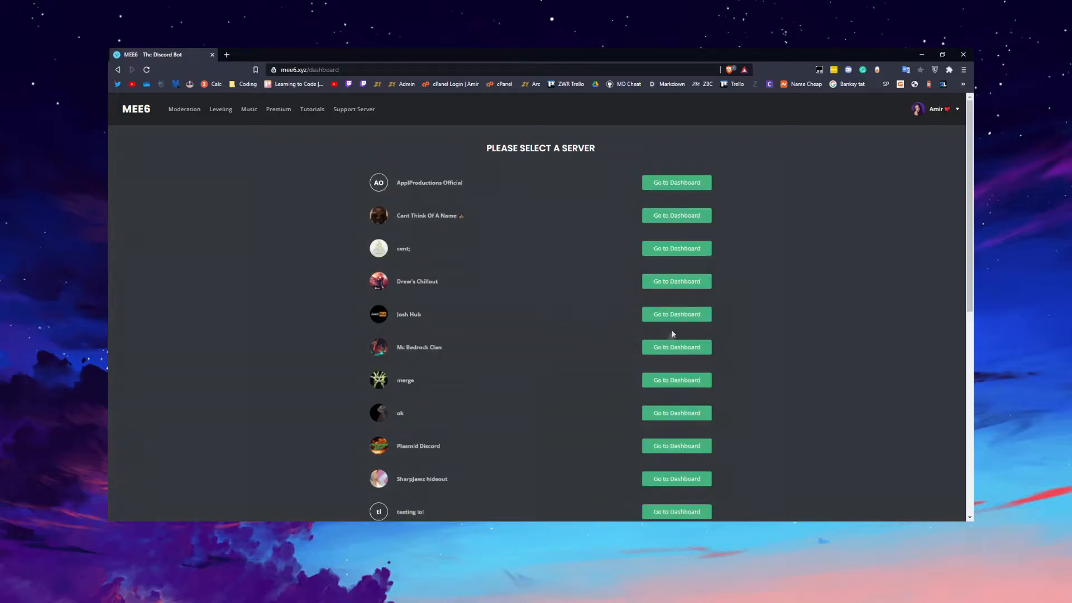
click(684, 318)
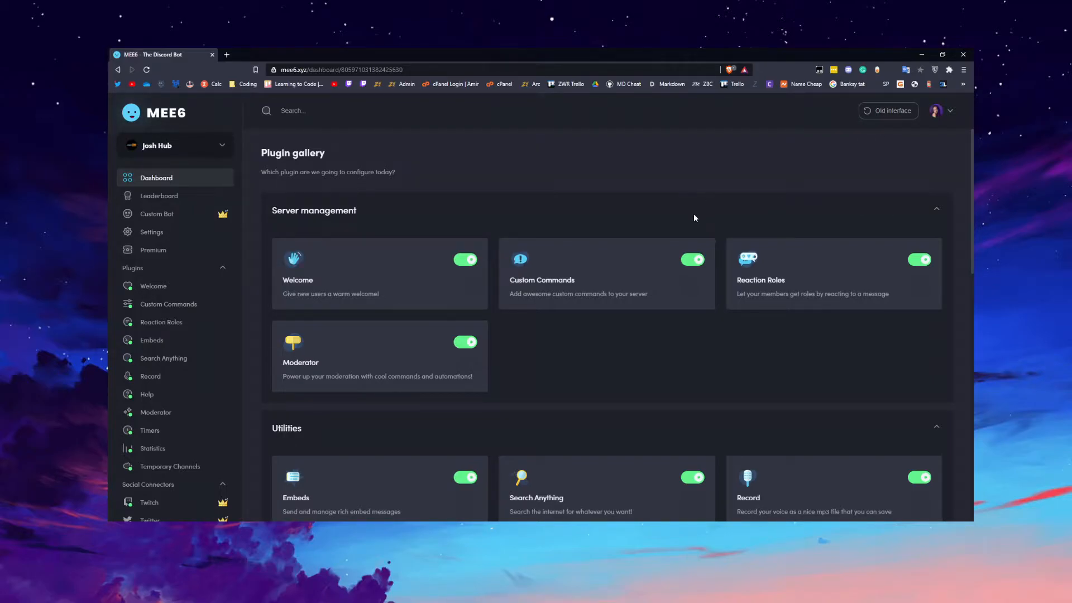
Look through the plugin gallery's Server management, Utilities, Social connectors and Engagement & Fun sections.
scroll(692, 219, down, 10)
scroll(480, 273, up, 9)
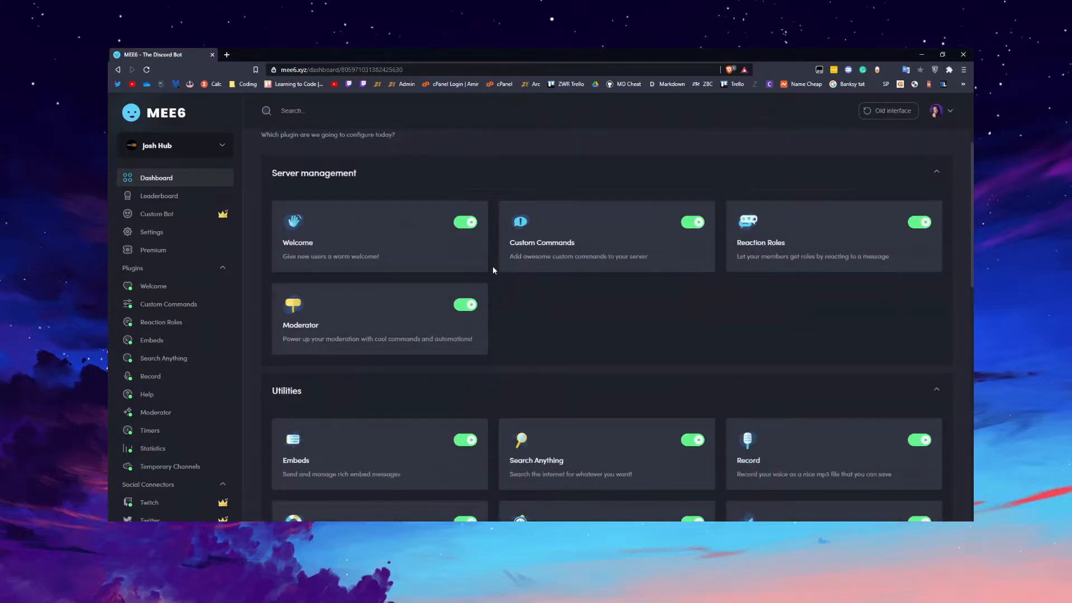
scroll(150, 321, down, 3)
scroll(150, 332, up, 3)
scroll(155, 337, down, 3)
scroll(155, 337, up, 3)
scroll(287, 152, down, 4)
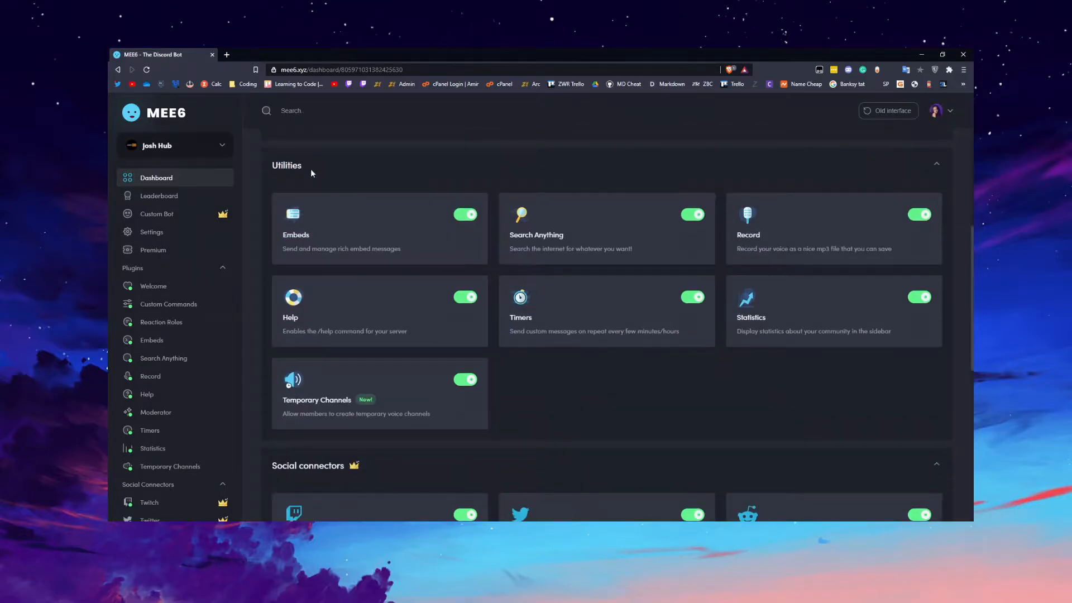
scroll(311, 173, down, 3)
scroll(316, 290, down, 5)
drag(294, 278, 357, 278)
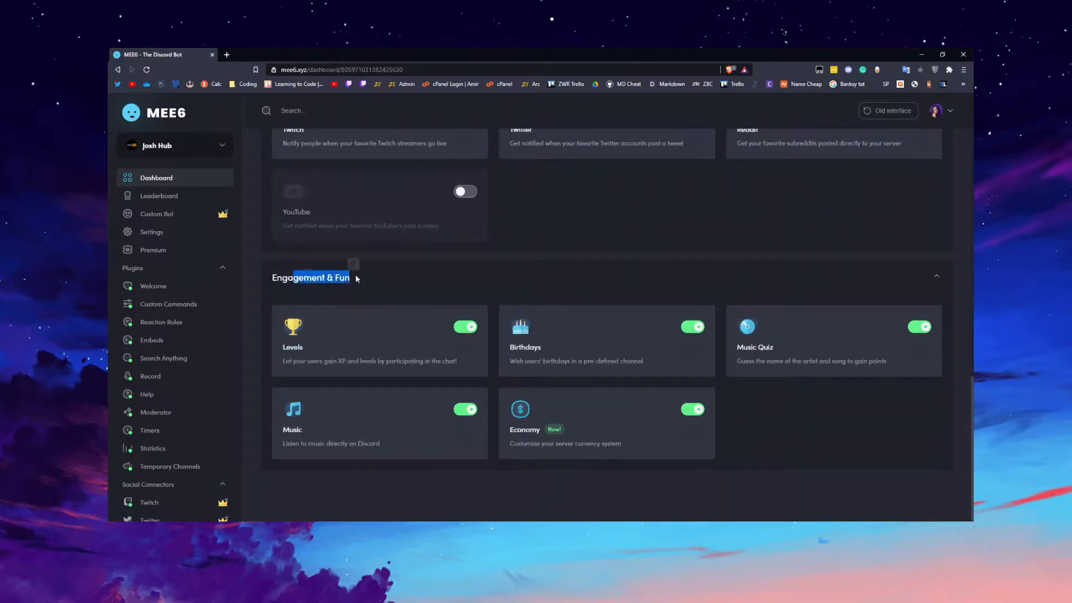
scroll(399, 298, up, 6)
scroll(153, 237, down, 3)
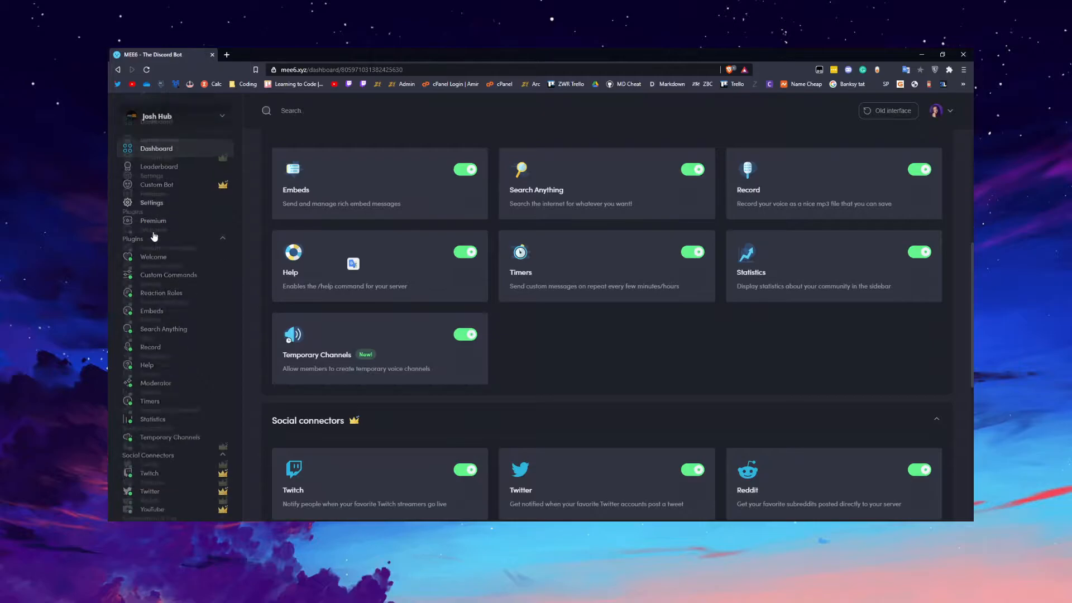
scroll(158, 294, up, 3)
scroll(501, 350, up, 5)
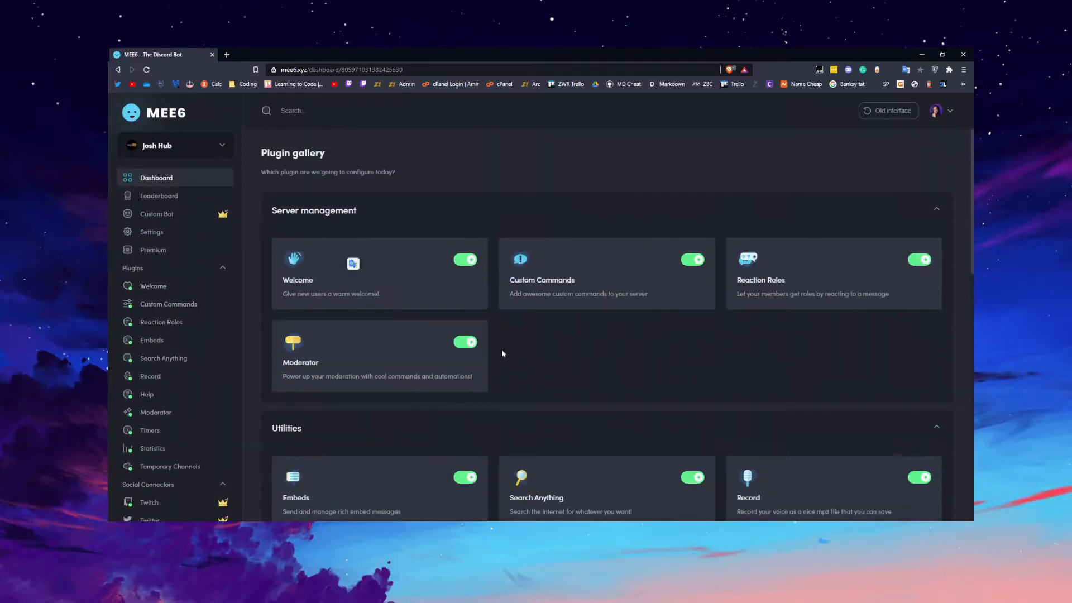
Open the Welcome plugin and review its join message, welcome card and new-member role settings.
click(341, 286)
scroll(486, 265, down, 4)
scroll(465, 259, up, 4)
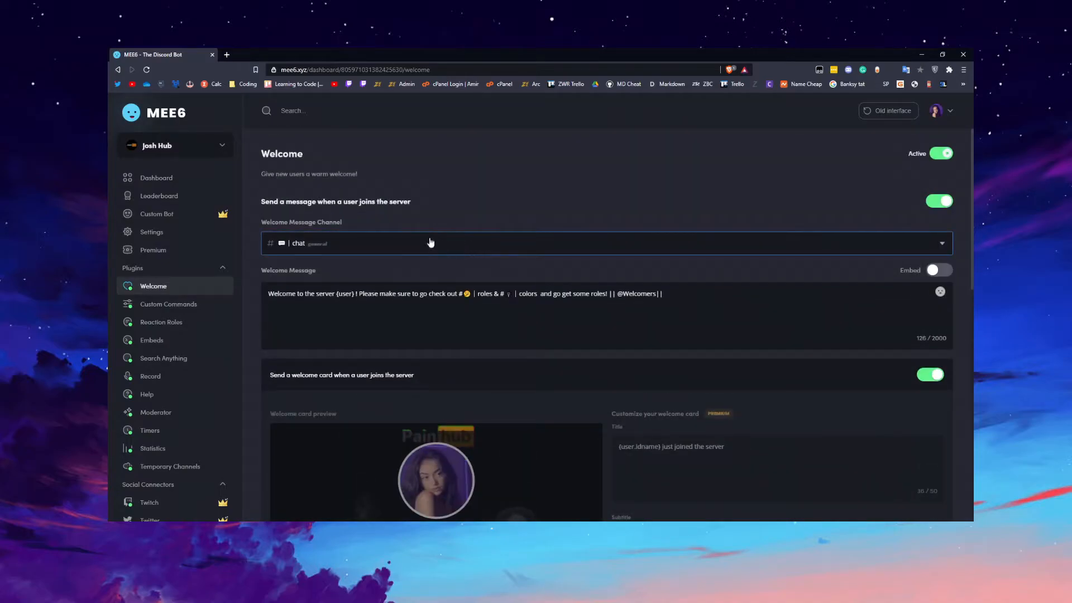
scroll(727, 272, down, 5)
scroll(727, 272, down, 4)
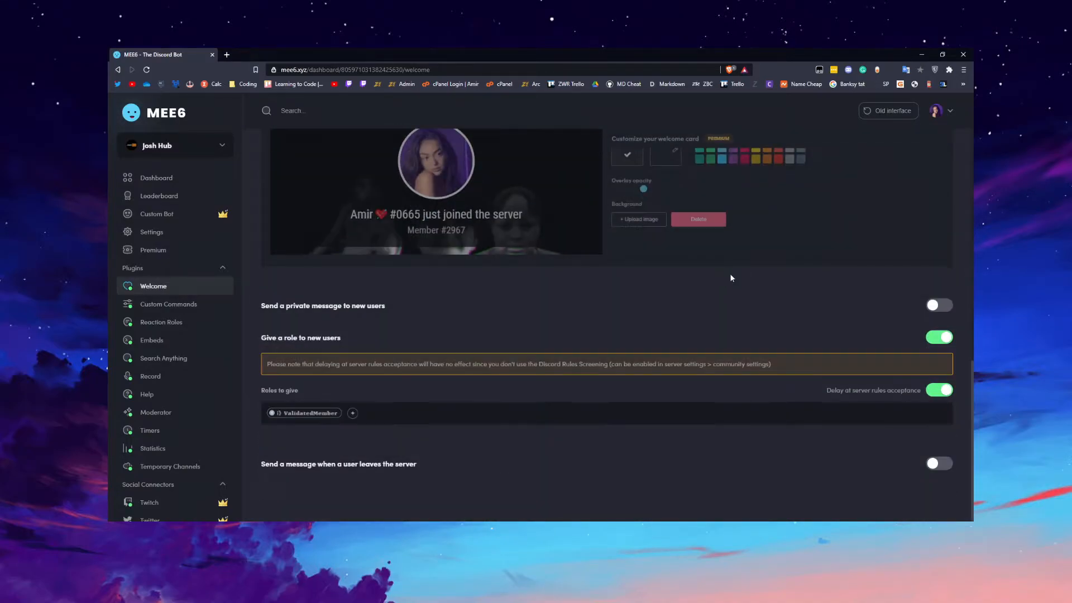
scroll(587, 330, up, 9)
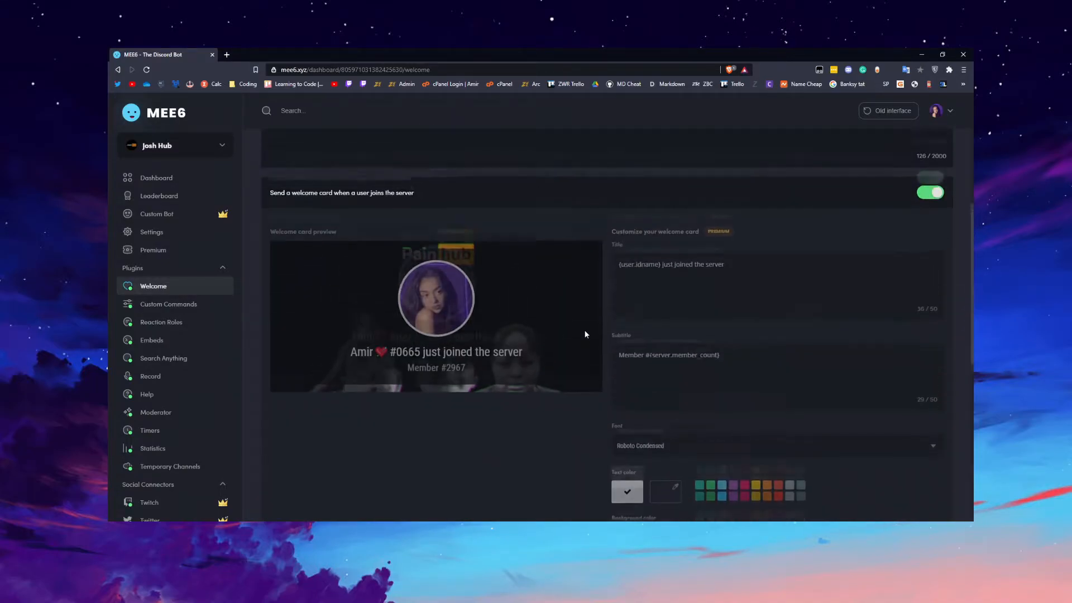
View the Custom Commands plugin and the Reaction Roles plugin from the plugin gallery.
click(164, 179)
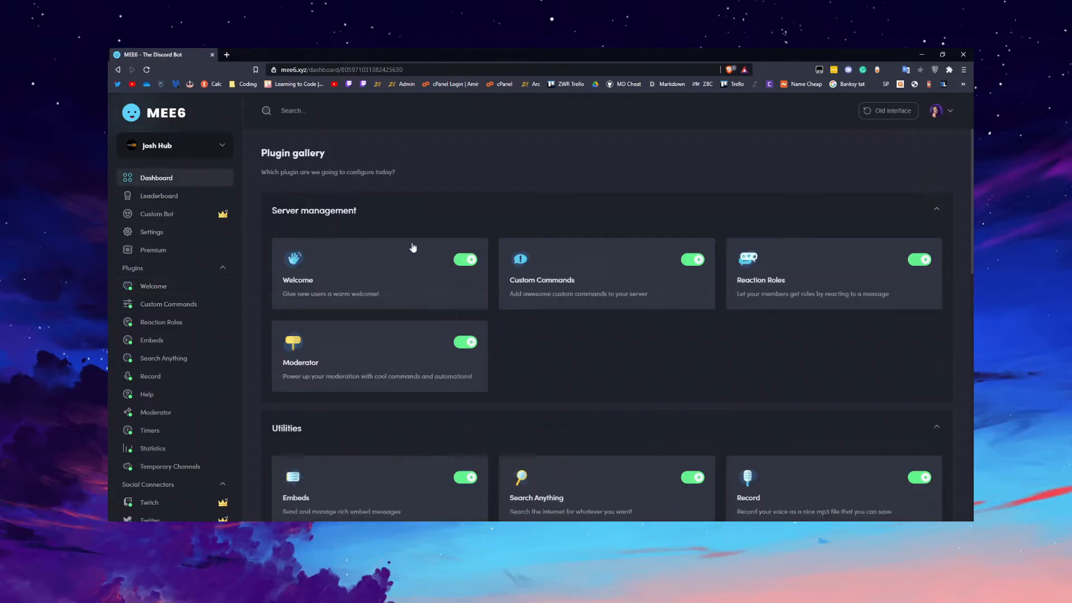
click(540, 283)
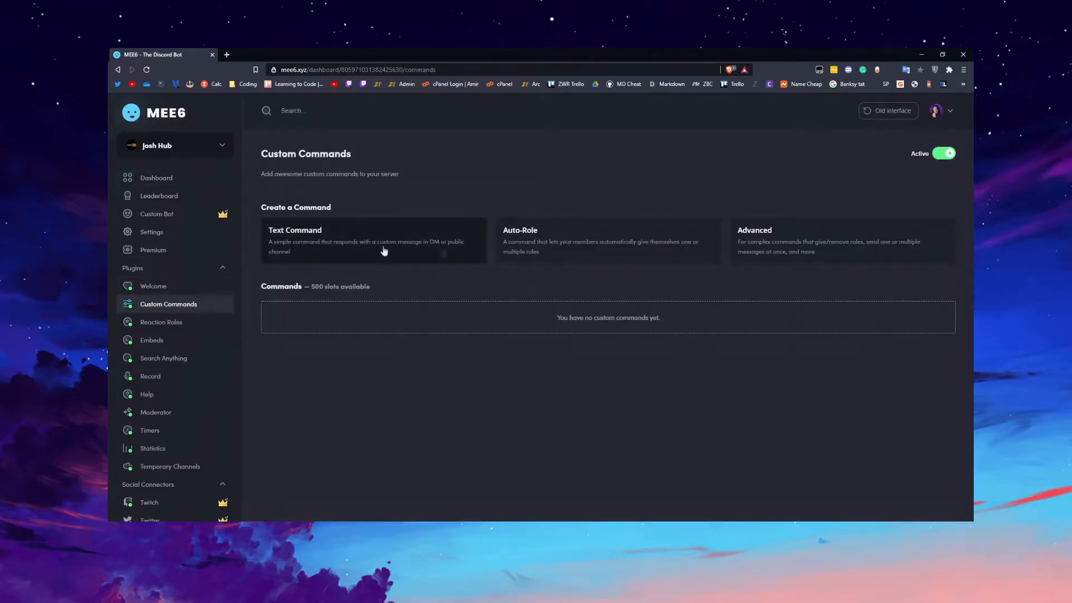
click(144, 178)
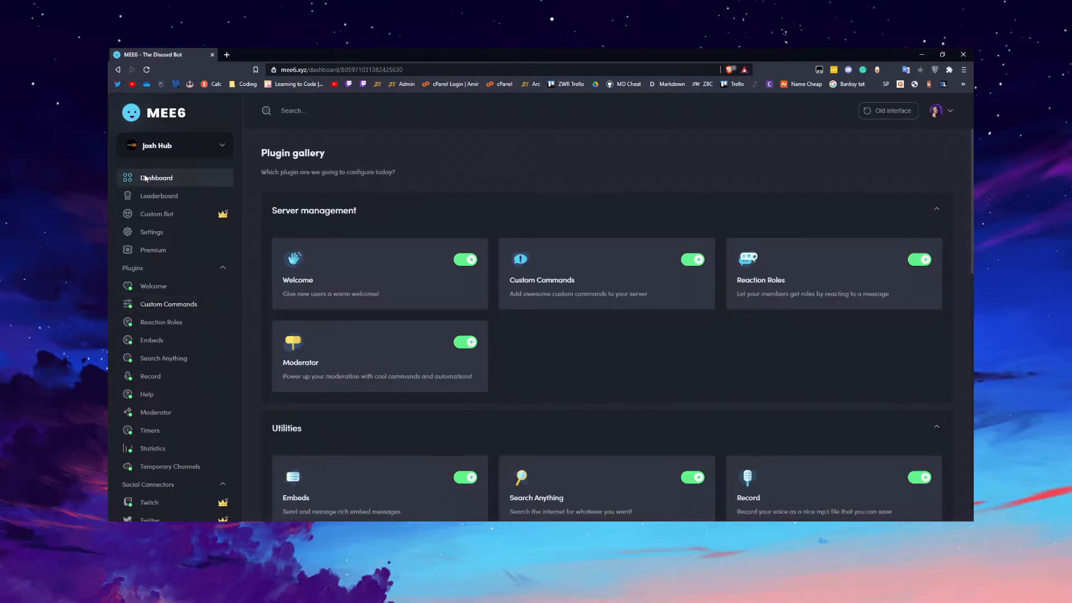
click(774, 281)
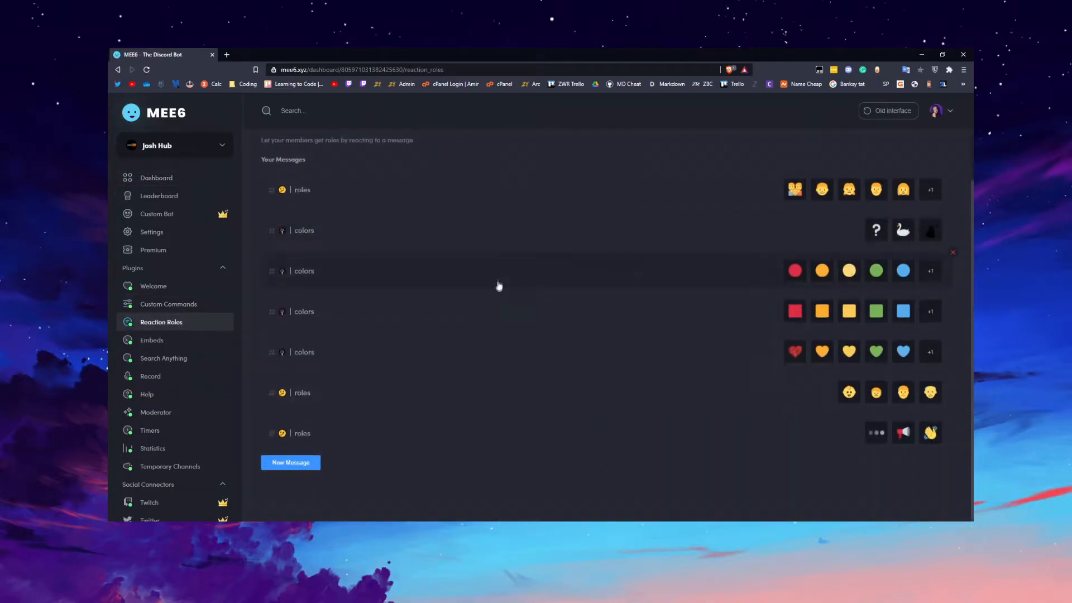
Open the Moderator plugin from the plugin gallery and review its moderation, message and member event options.
click(156, 177)
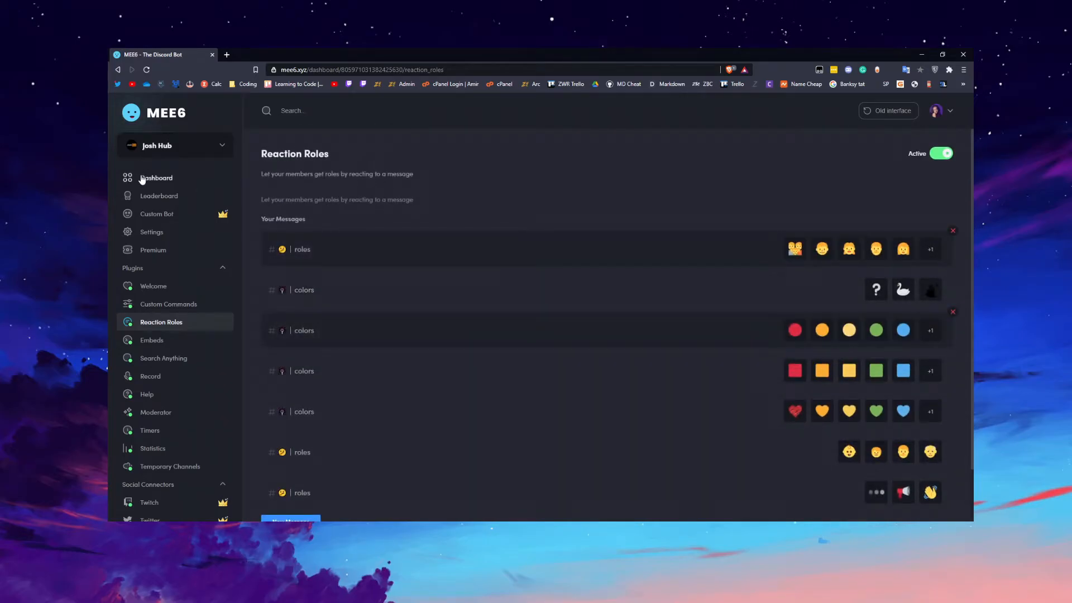
click(399, 356)
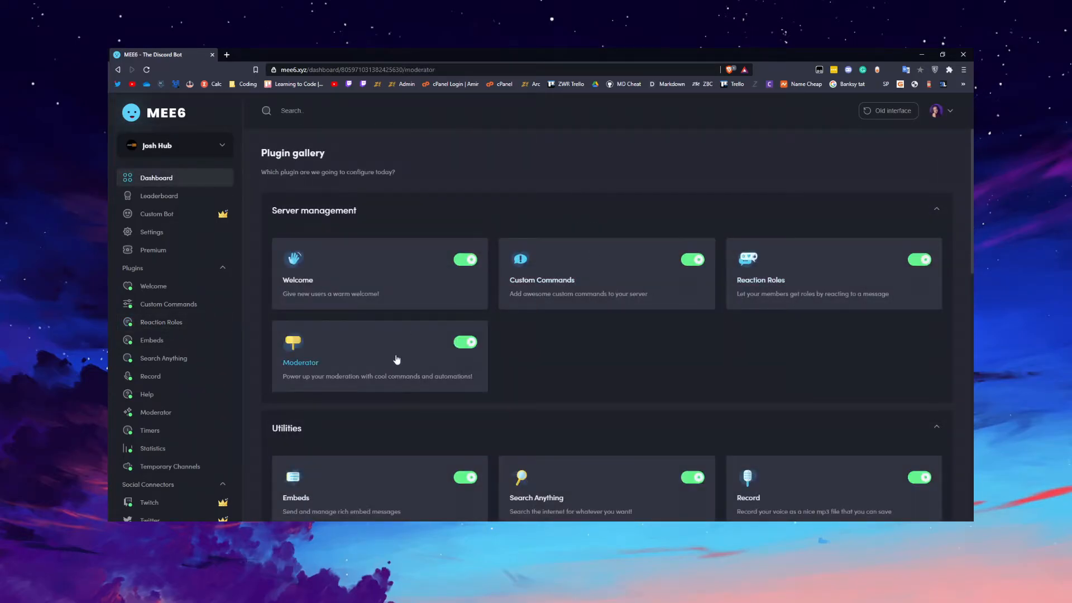
scroll(498, 273, down, 10)
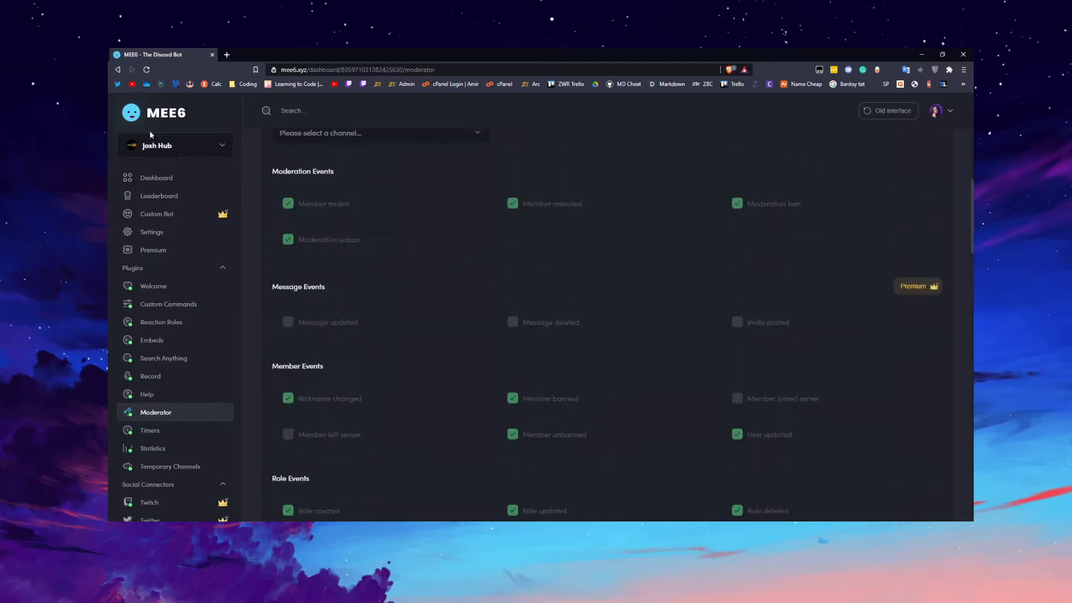
Return to the plugin gallery and examine the Utilities and Engagement & Fun plugins.
click(174, 179)
scroll(376, 276, down, 4)
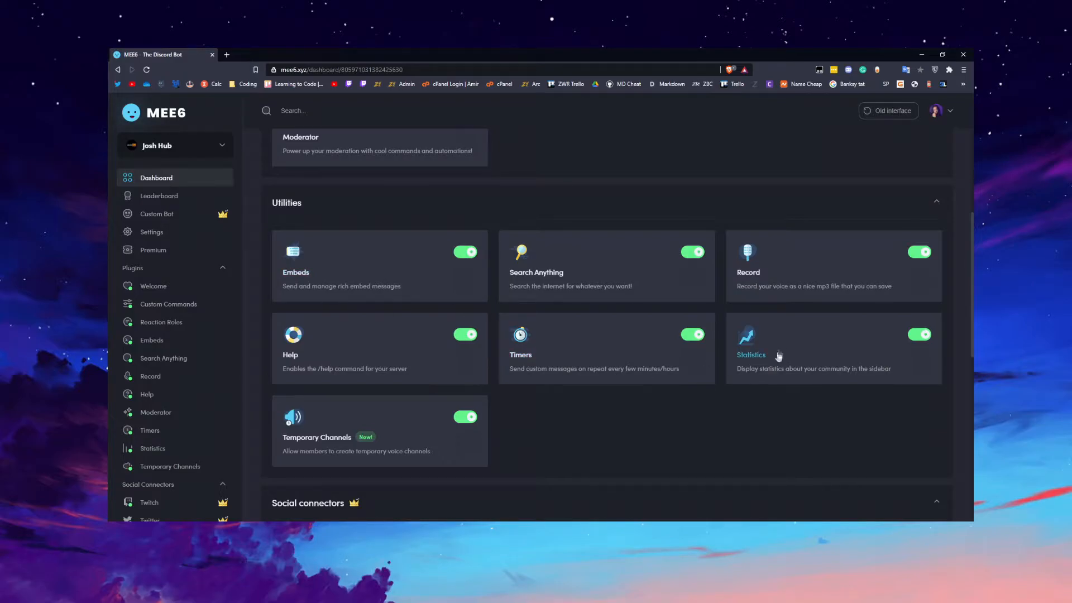
scroll(359, 432, down, 6)
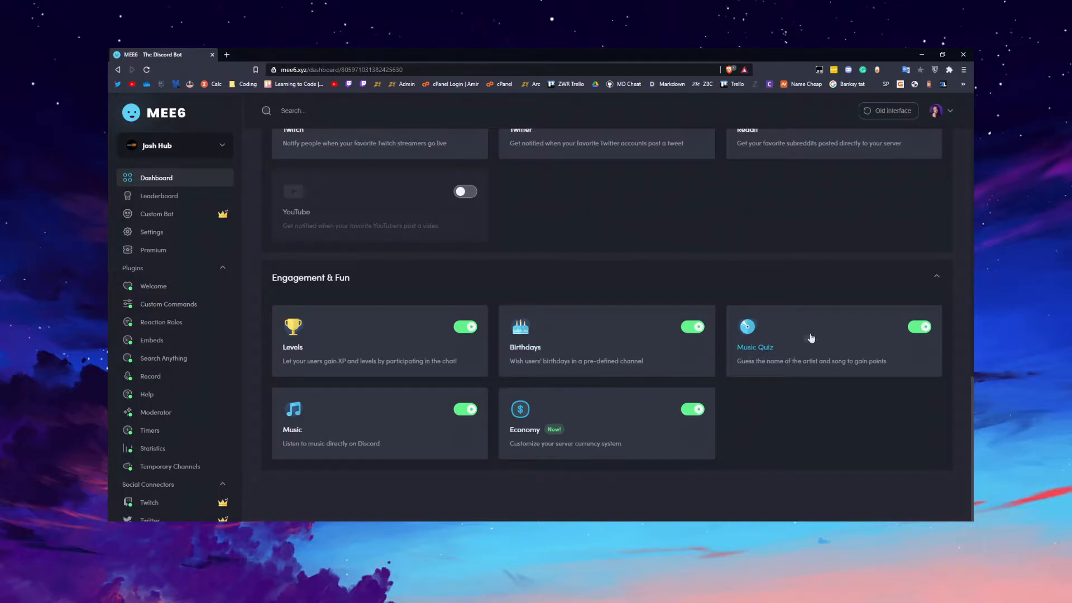
scroll(645, 370, up, 10)
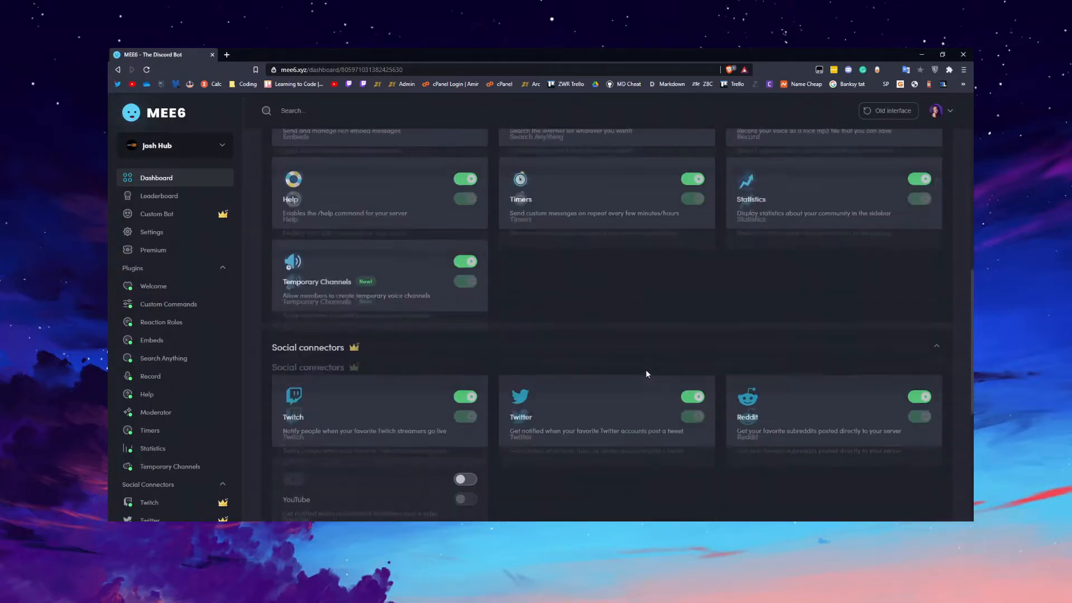
scroll(644, 374, down, 5)
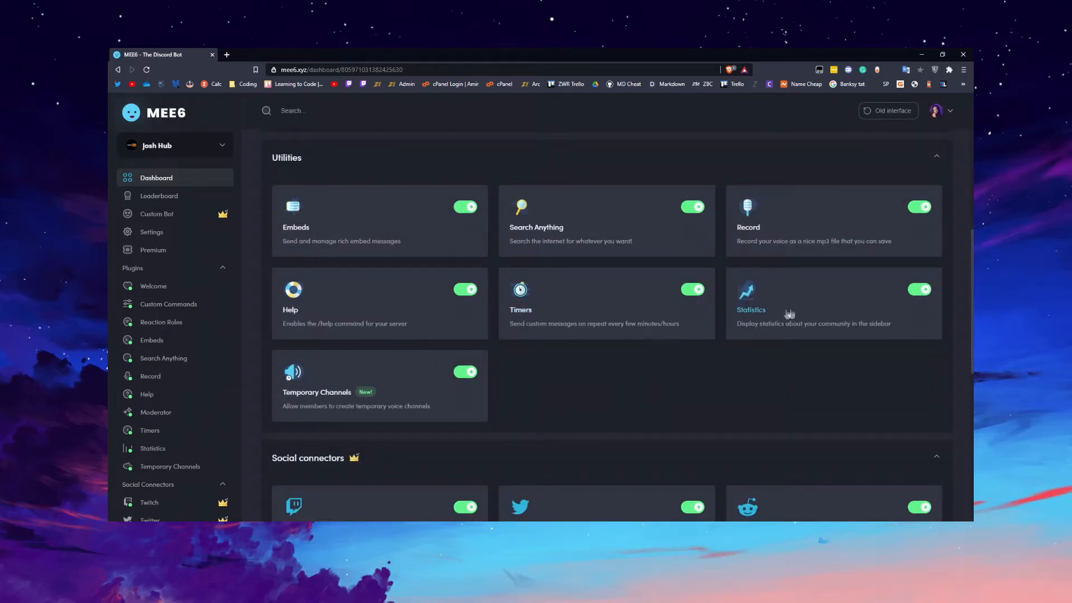
Open the Statistics plugin and review its basic, role and social counter sections.
click(765, 311)
scroll(685, 334, down, 3)
scroll(637, 335, up, 3)
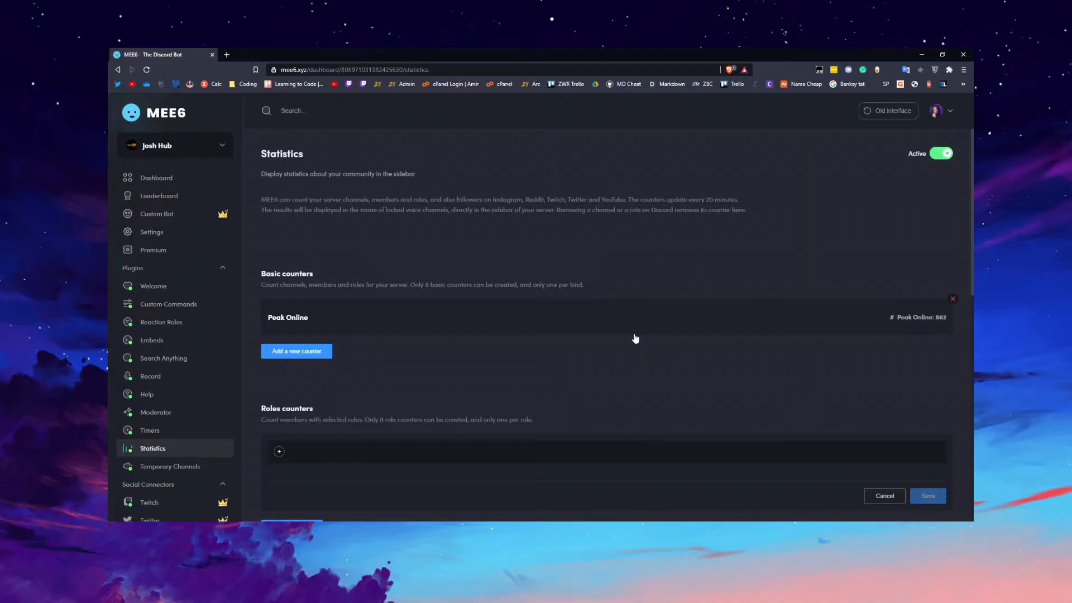
scroll(510, 319, down, 3)
scroll(510, 319, up, 3)
scroll(335, 315, down, 3)
scroll(277, 263, up, 3)
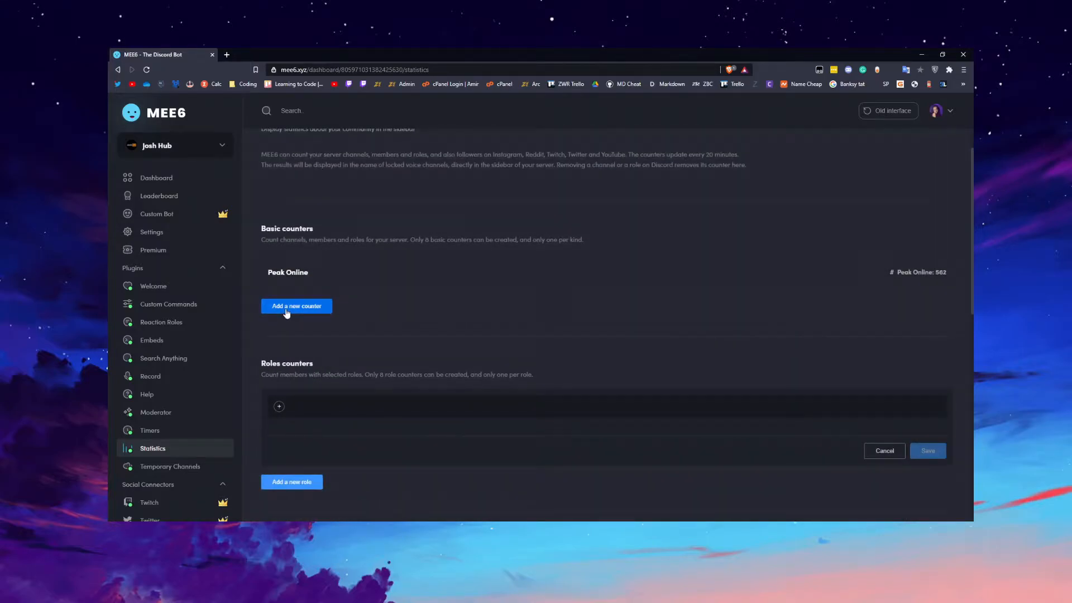
Start a new basic counter to browse the available counter kinds, and cancel it without choosing one.
click(300, 307)
click(322, 308)
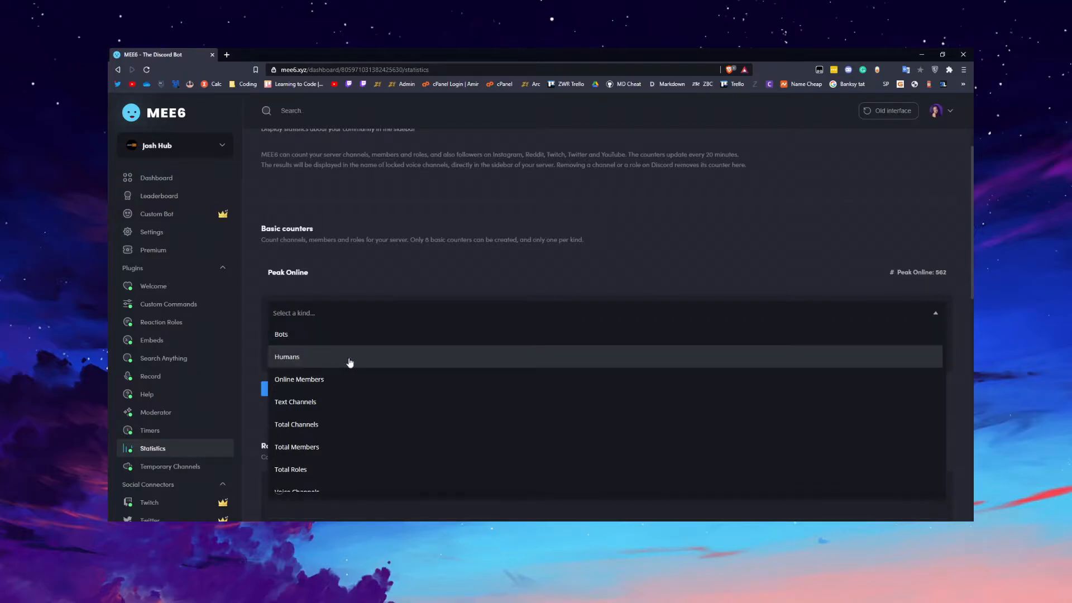
scroll(346, 416, down, 1)
click(371, 238)
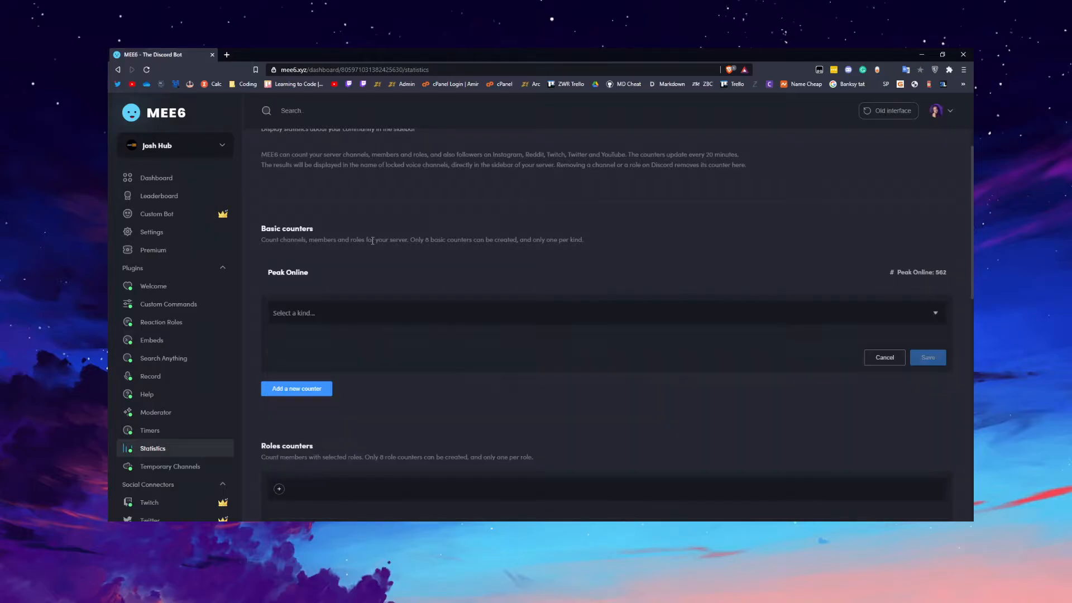
scroll(358, 338, down, 3)
scroll(336, 311, up, 1)
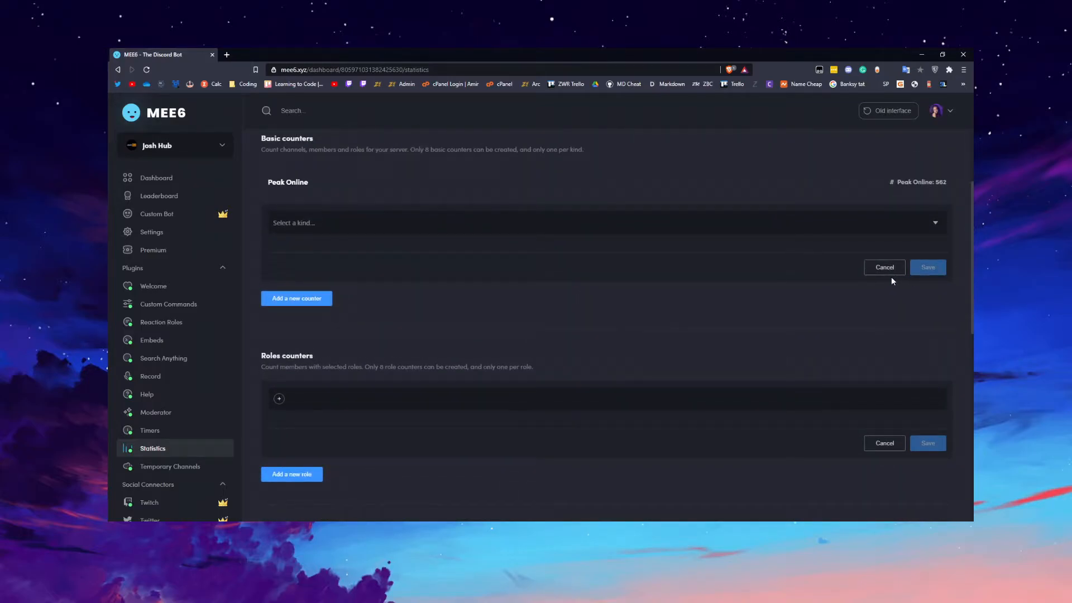
click(886, 266)
scroll(463, 237, up, 1)
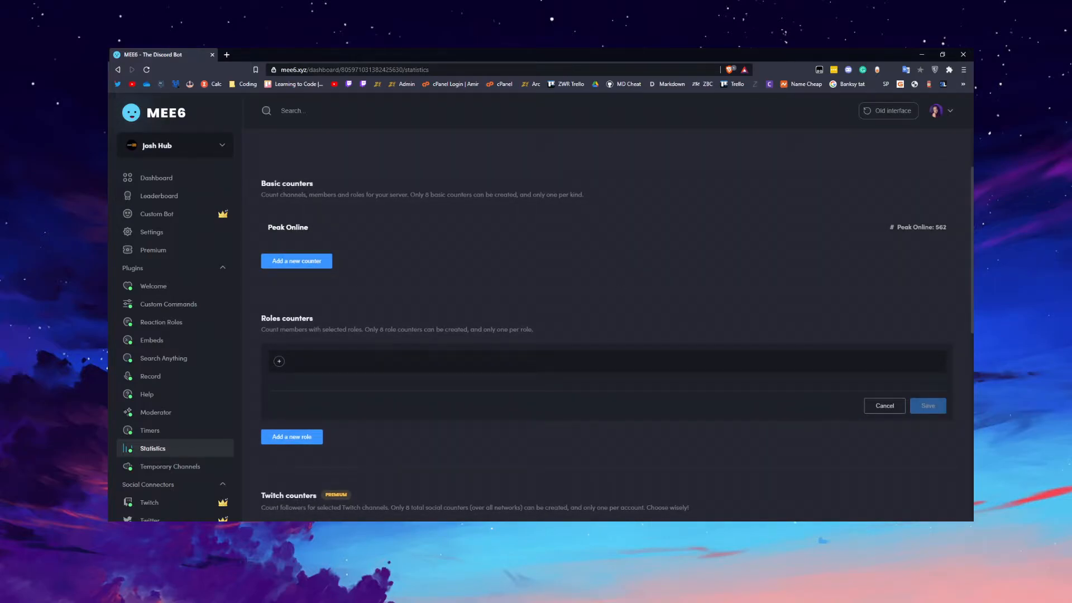
Switch to Discord and open the Josh Hub server.
key(alt+Tab)
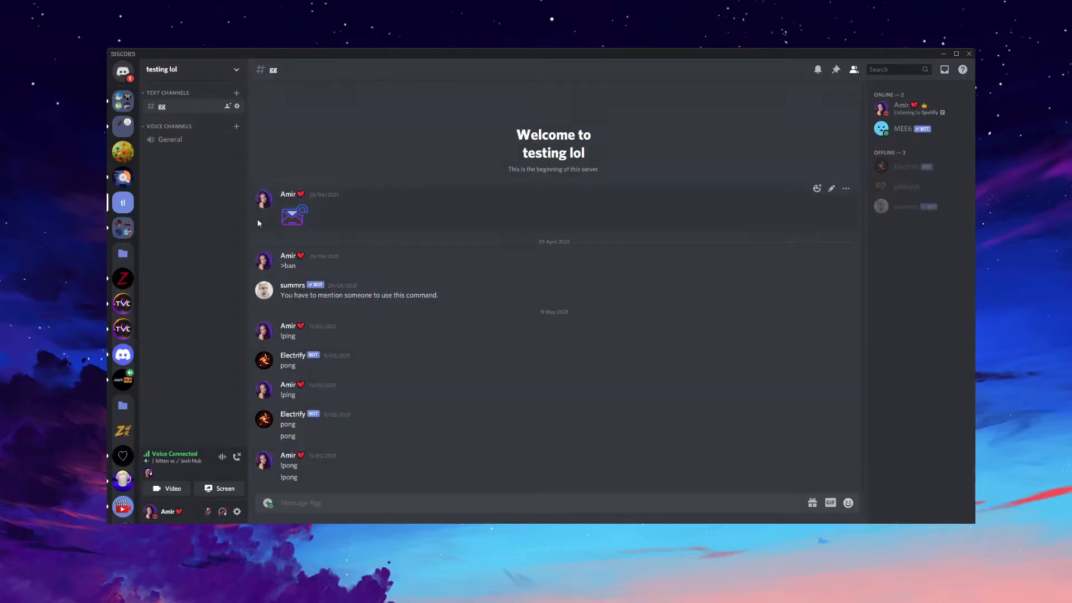
click(123, 380)
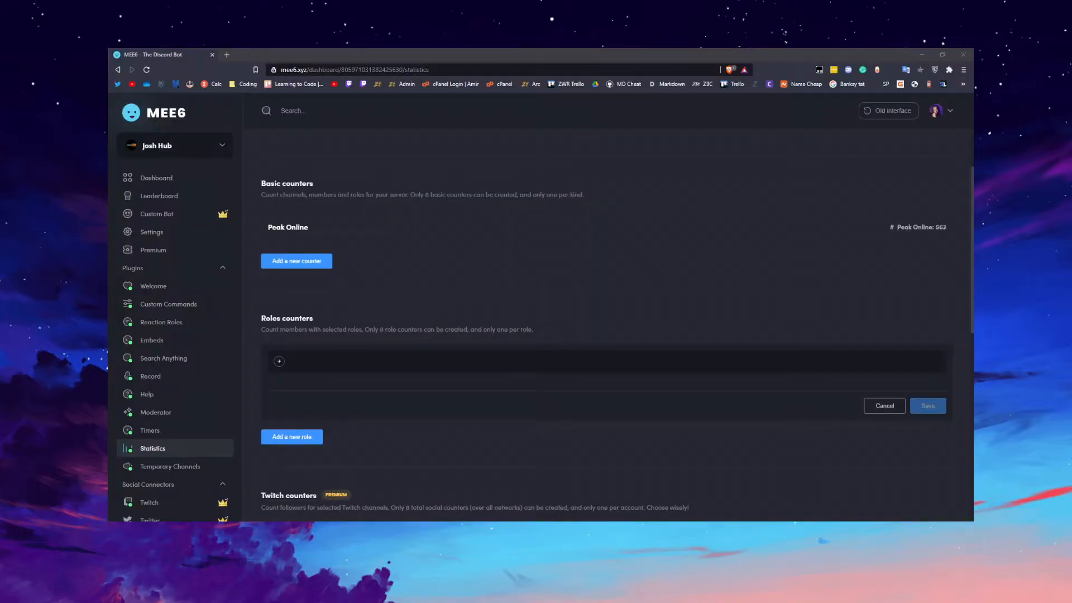
Examine the Twitch, YouTube and Twitter counter sections of MEE6's Statistics plugin.
scroll(604, 325, down, 7)
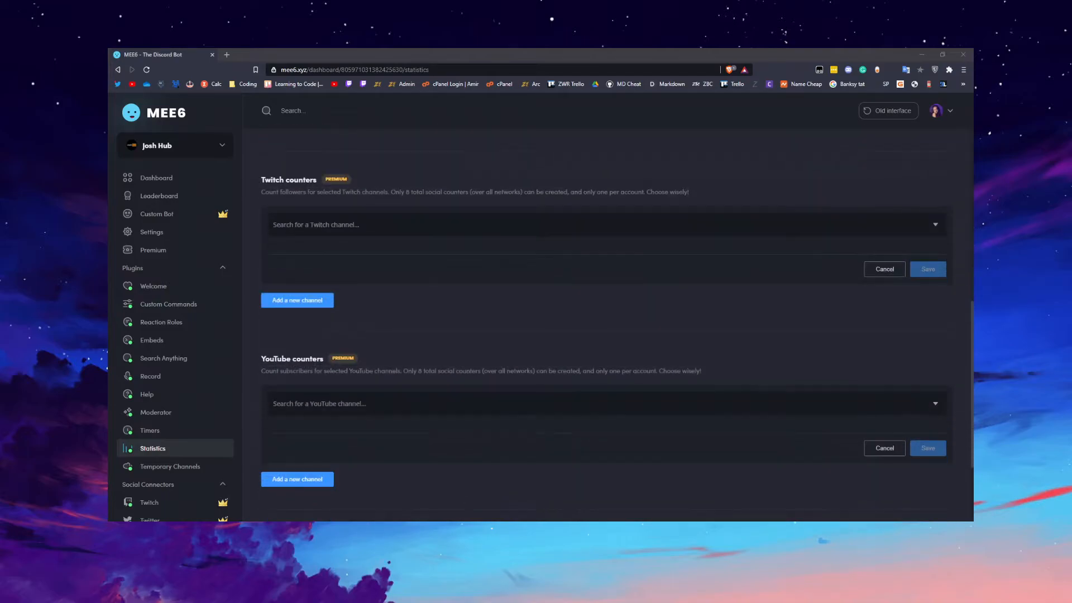
scroll(605, 325, up, 1)
drag(276, 225, 294, 225)
click(383, 269)
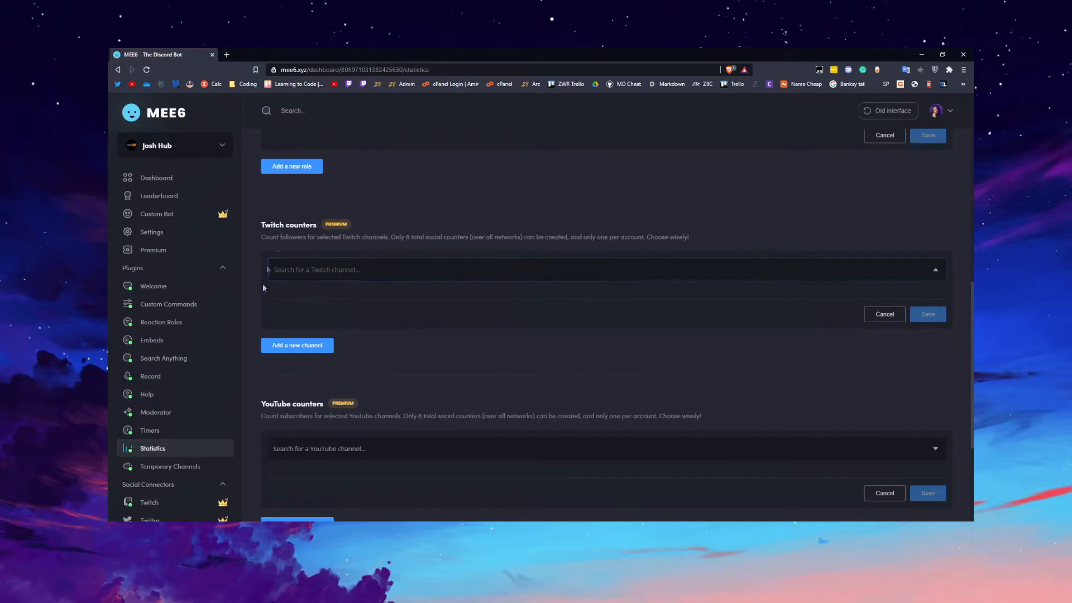
scroll(386, 303, down, 3)
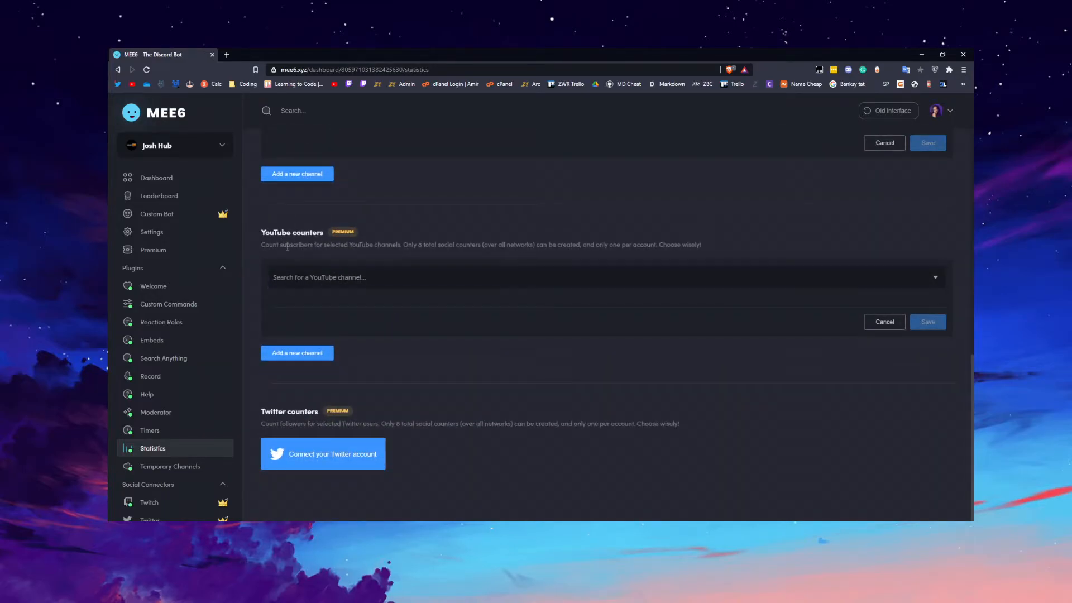
scroll(429, 394, up, 8)
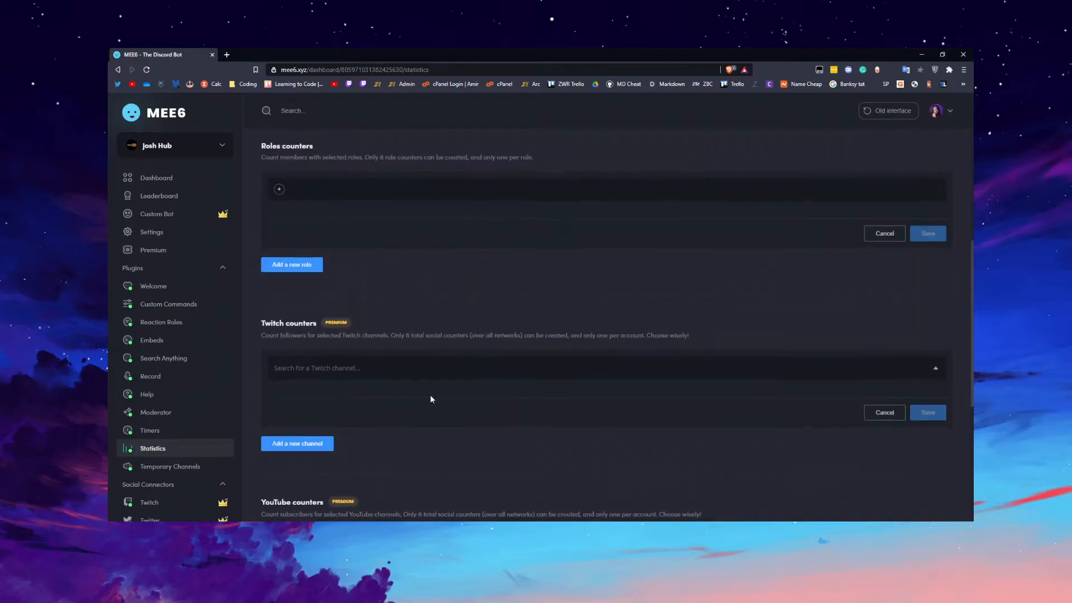
Return to the plugin gallery and open the Temporary Channels plugin.
click(153, 178)
scroll(472, 361, down, 6)
scroll(472, 361, down, 1)
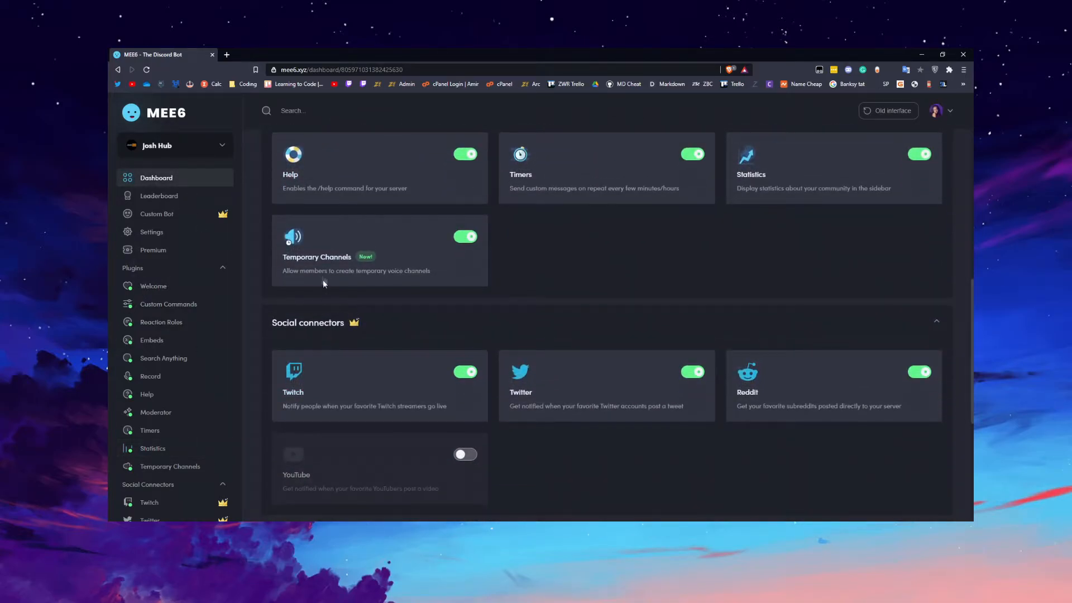
click(331, 254)
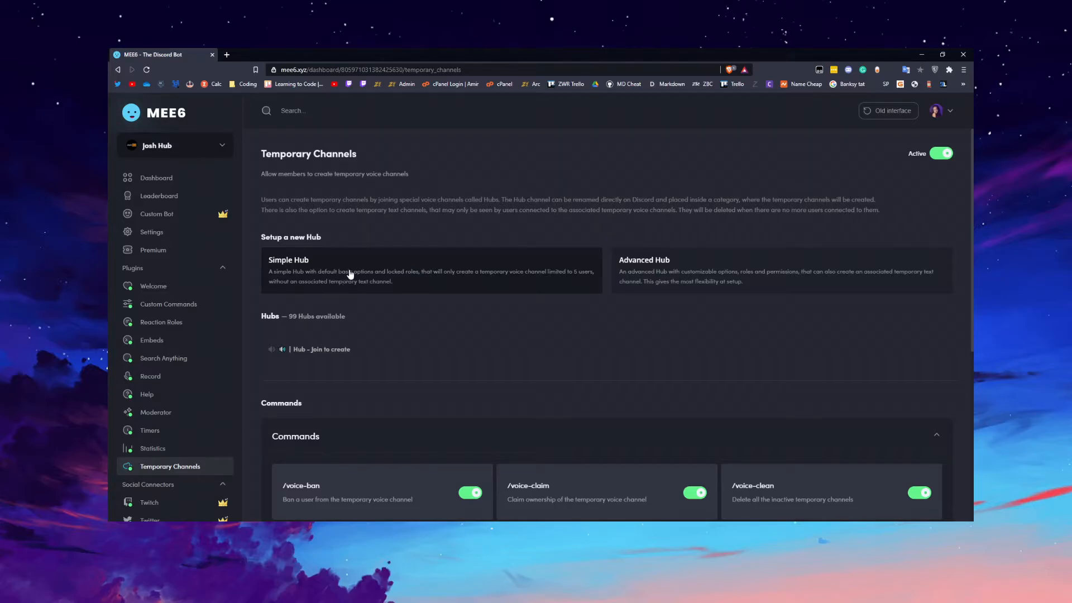
Look over the Temporary Channels plugin's hub types and commands, and open the settings of the existing join-to-create hub.
scroll(391, 307, down, 5)
scroll(424, 329, up, 5)
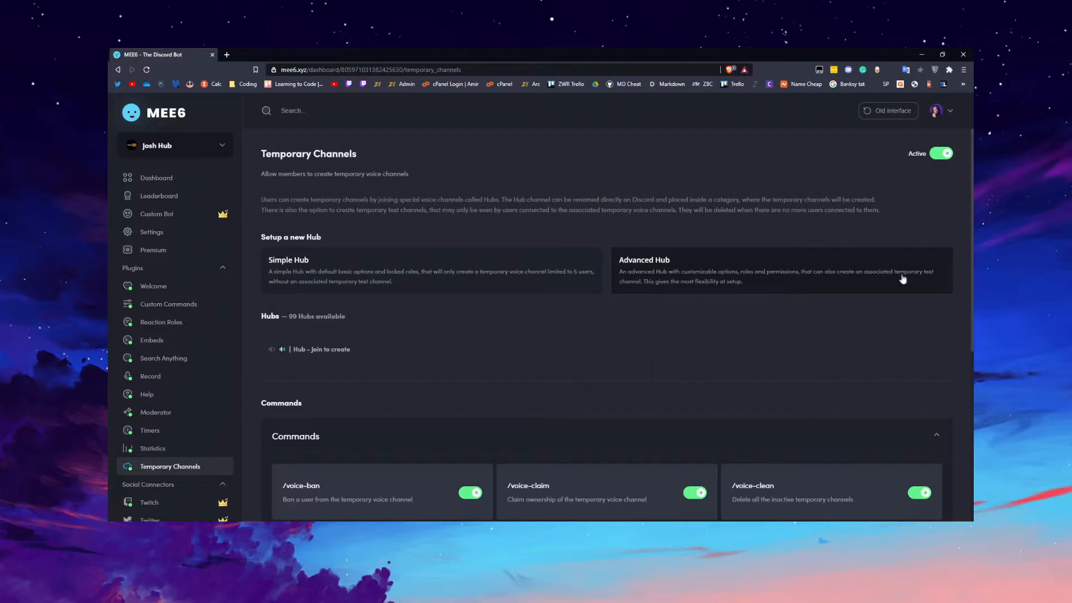
scroll(663, 303, down, 3)
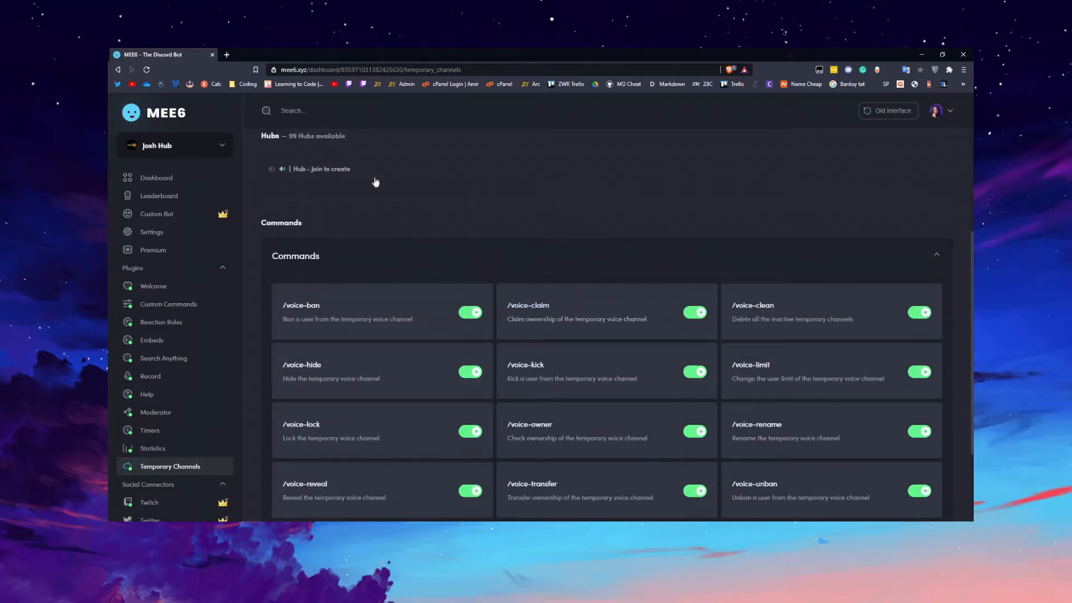
scroll(409, 259, up, 2)
click(412, 306)
Look through the hub's settings down to the Text Channel options.
scroll(463, 334, down, 10)
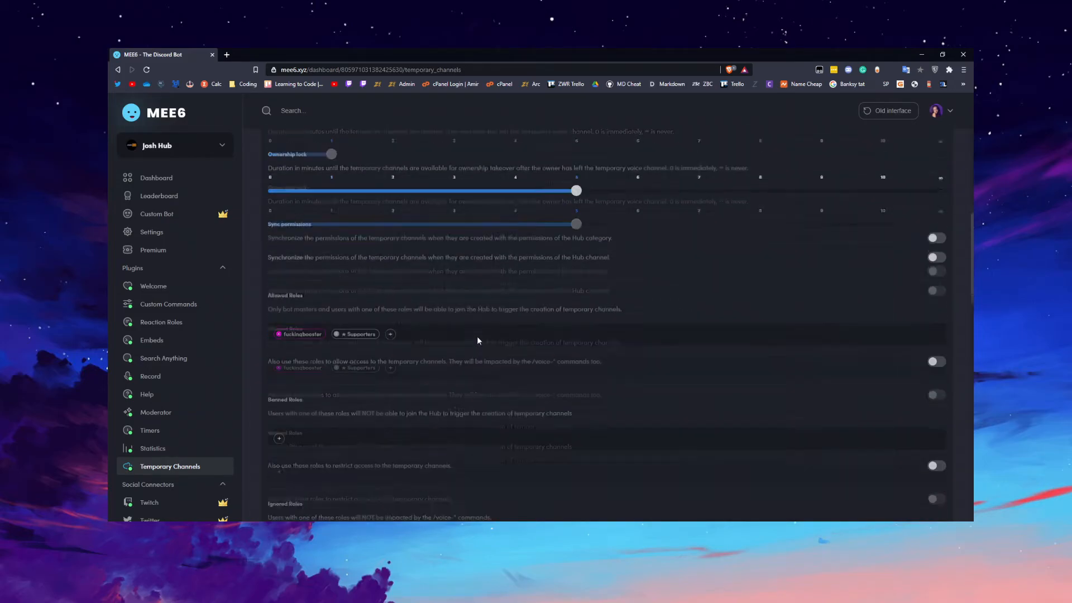
scroll(485, 343, down, 5)
scroll(591, 358, up, 3)
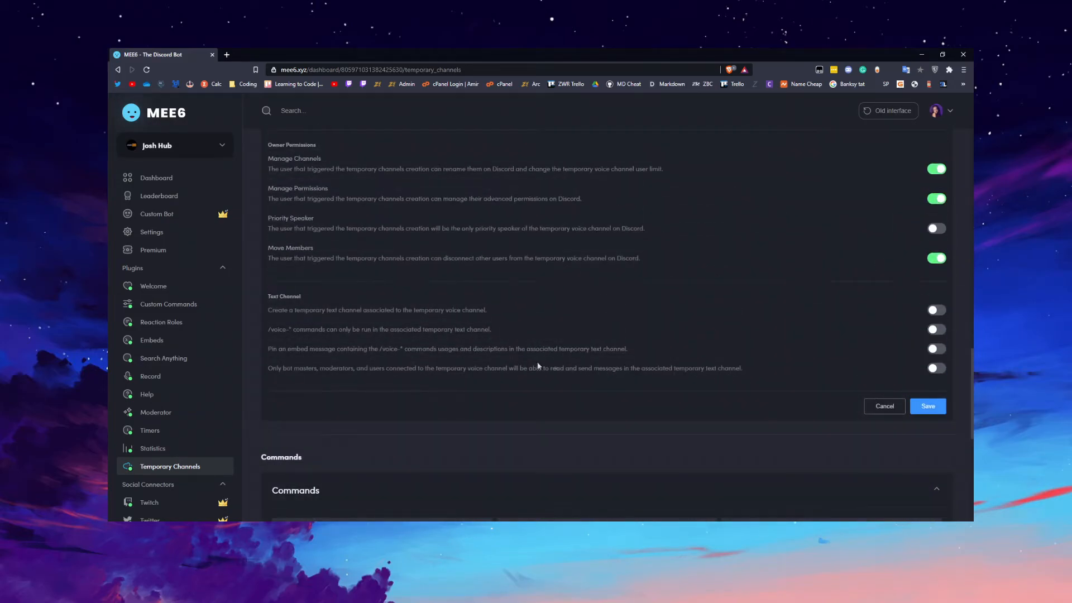
click(454, 366)
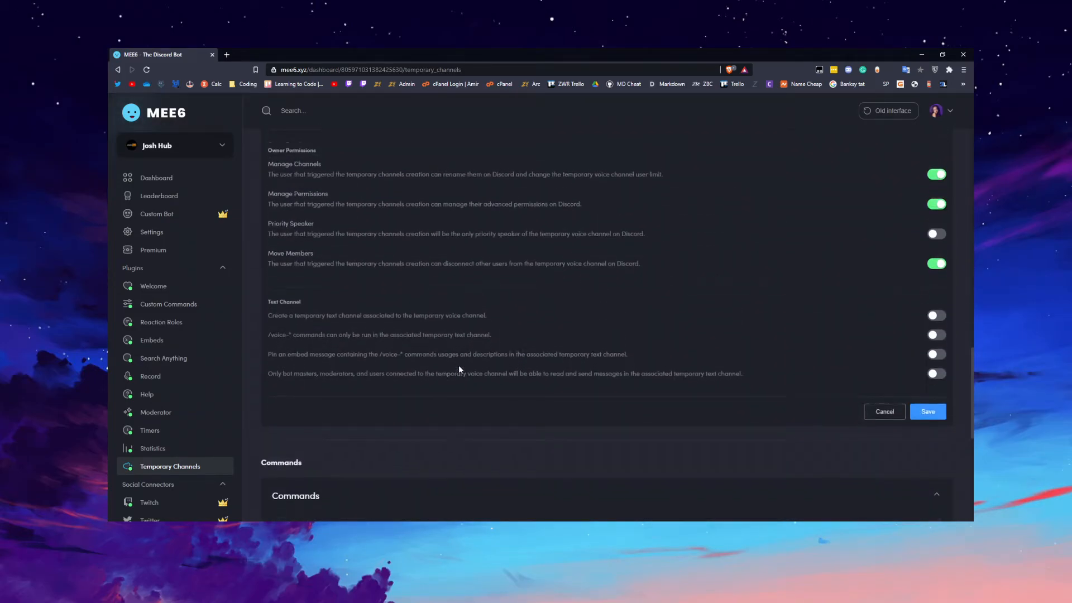
scroll(491, 341, up, 1)
drag(460, 415, 560, 420)
Try the option that creates a temporary text channel associated to the voice channel, and switch it back off.
click(938, 415)
click(937, 415)
click(798, 408)
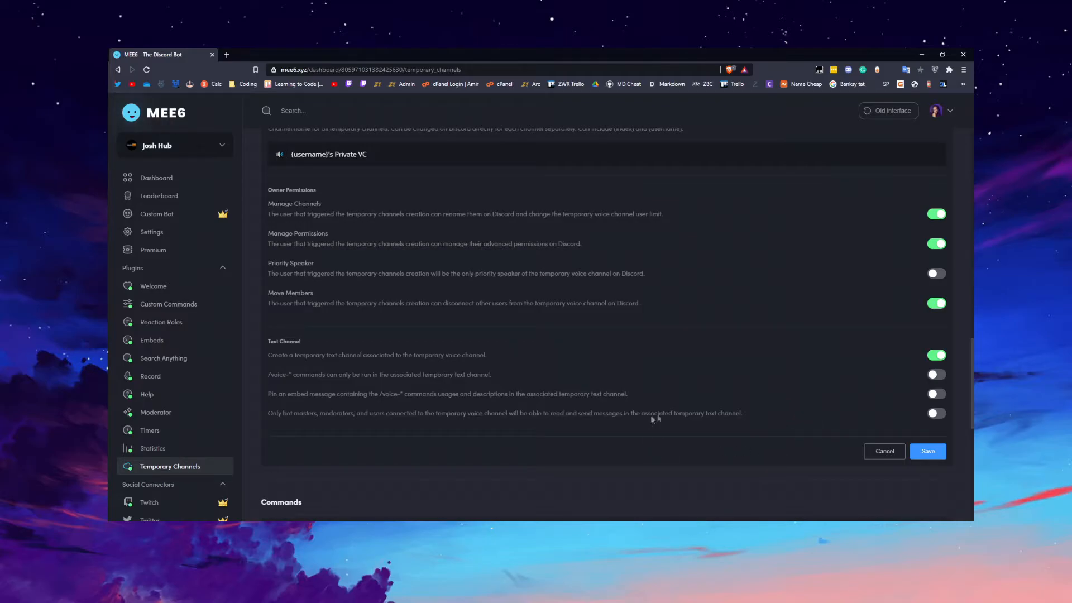
click(930, 355)
Examine the Text Channel option that limits who can read and send messages in the associated text channel.
drag(320, 414, 387, 414)
click(345, 409)
drag(510, 421, 583, 418)
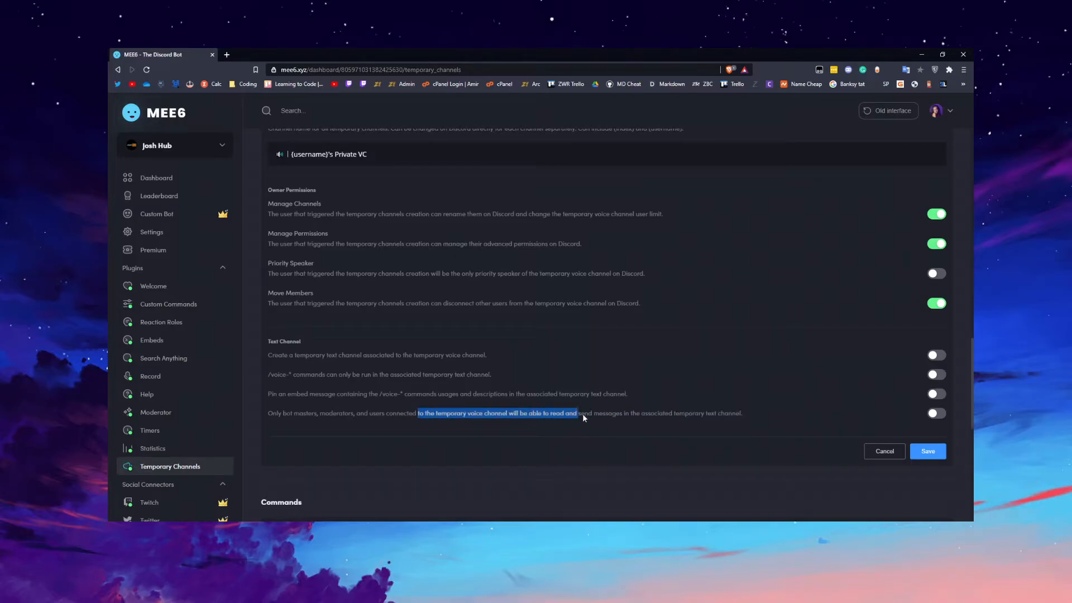
click(627, 418)
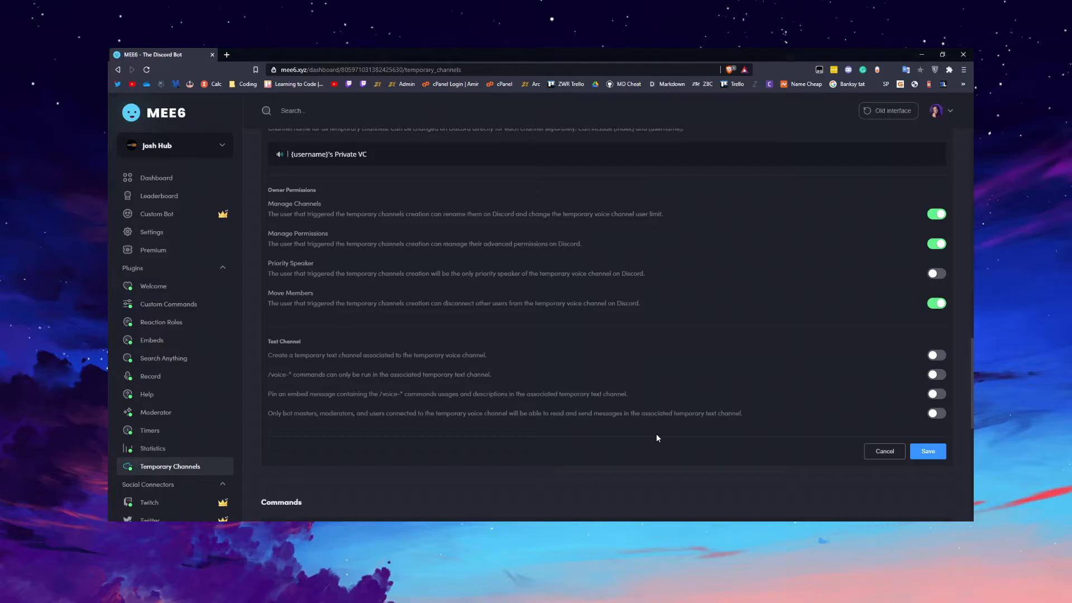
scroll(647, 406, up, 2)
scroll(665, 357, down, 3)
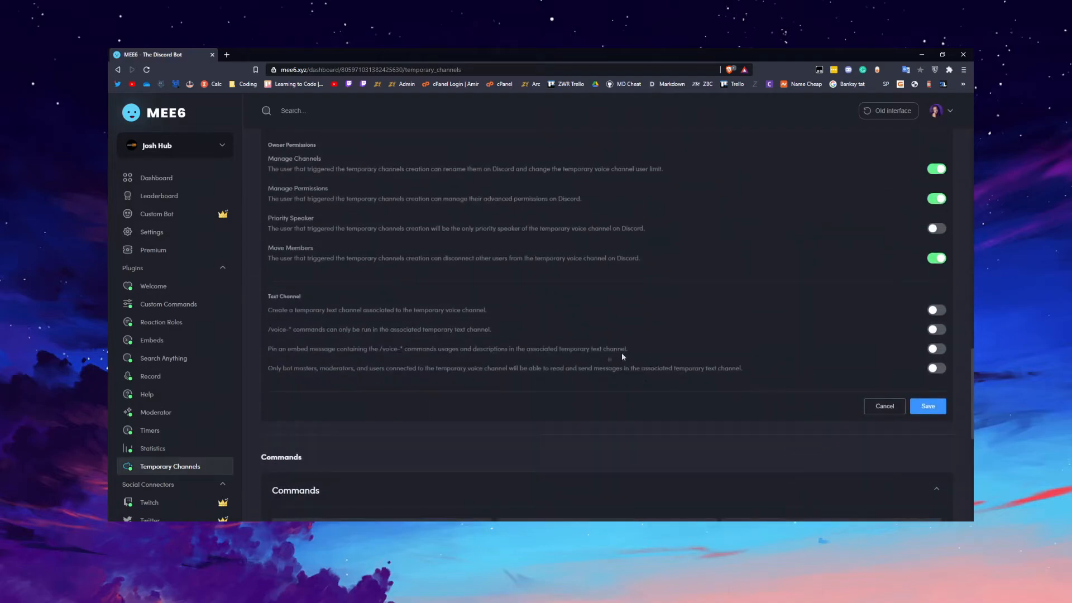
Try restricting the associated text channel to bot masters, moderators and connected users, and switch the restriction back off.
drag(687, 369, 747, 371)
click(754, 372)
click(935, 368)
click(935, 368)
Examine the hub's User Limit, Keep Alive, Ownership lock and Sync permissions settings.
scroll(314, 356, up, 15)
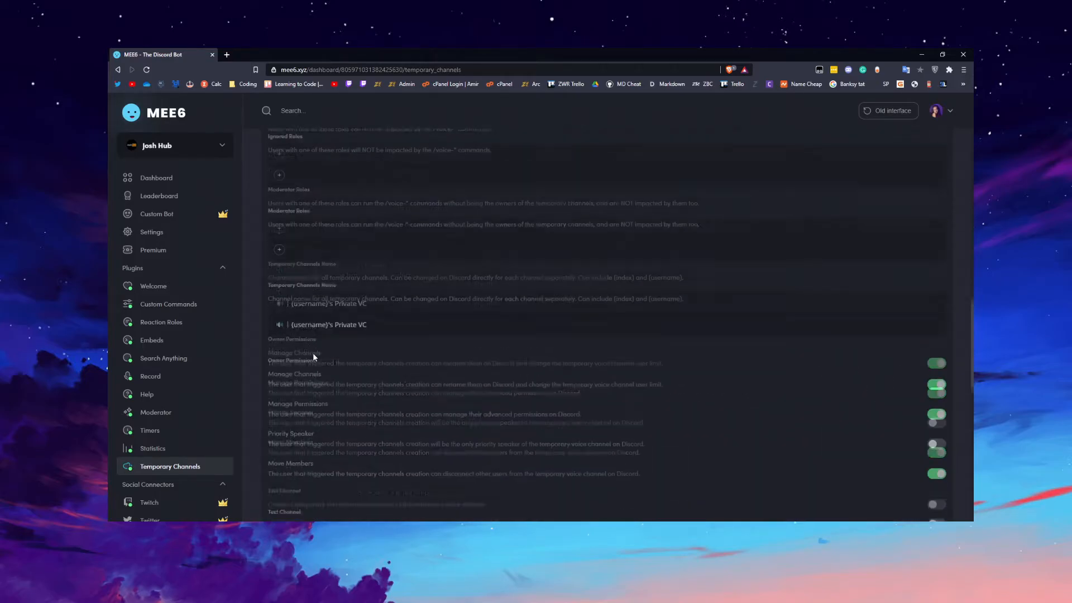
scroll(314, 356, down, 3)
scroll(313, 353, up, 2)
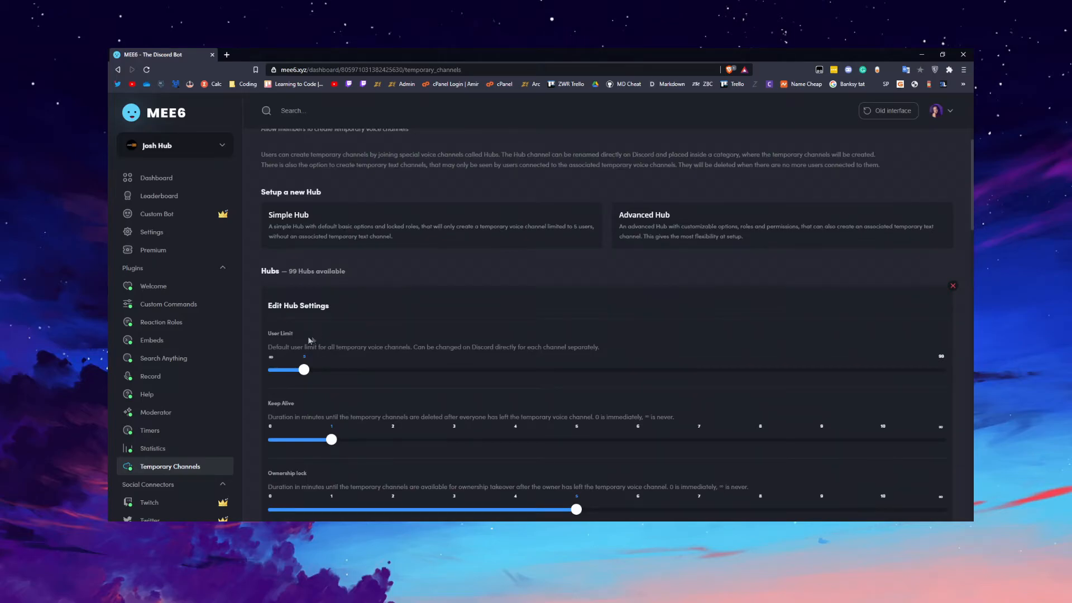
drag(271, 335, 321, 355)
scroll(324, 358, down, 3)
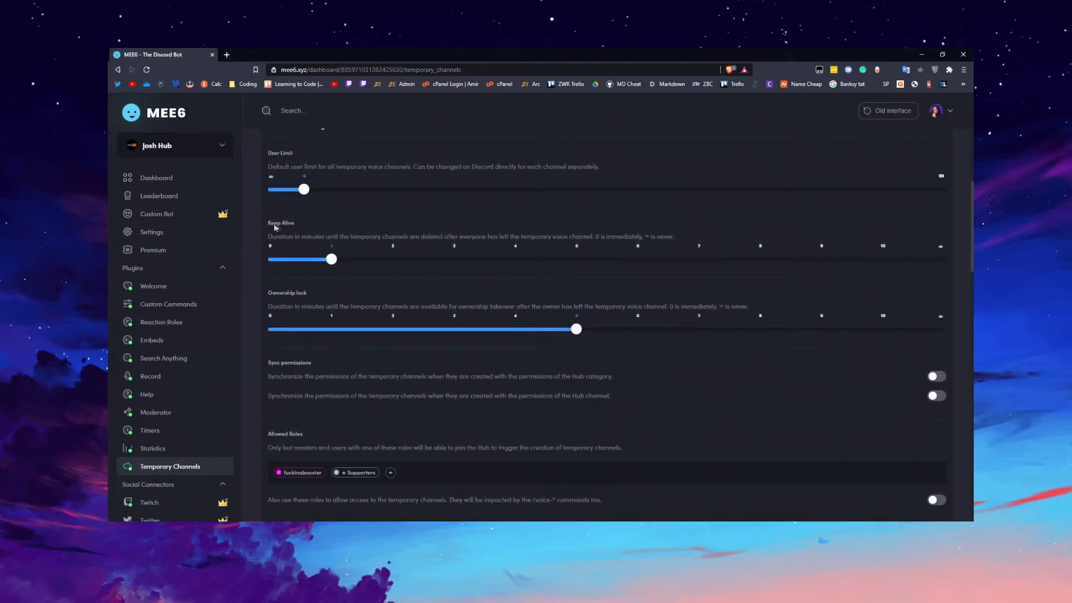
click(335, 223)
scroll(665, 287, down, 2)
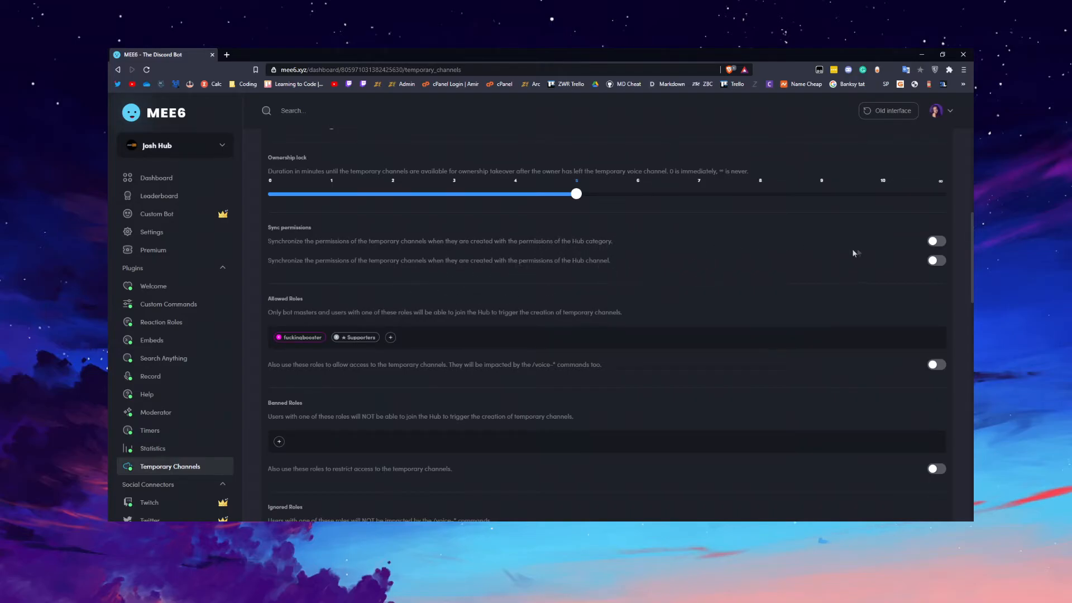
Examine the hub's Allowed Roles and Banned Roles settings.
scroll(535, 277, down, 1)
scroll(535, 278, down, 2)
click(341, 171)
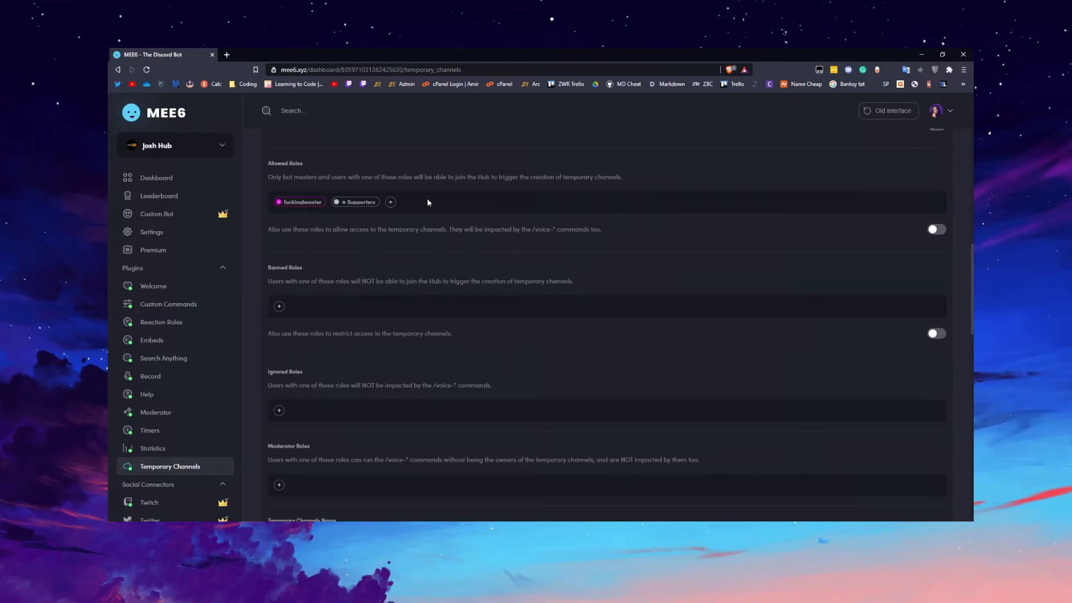
scroll(436, 199, down, 2)
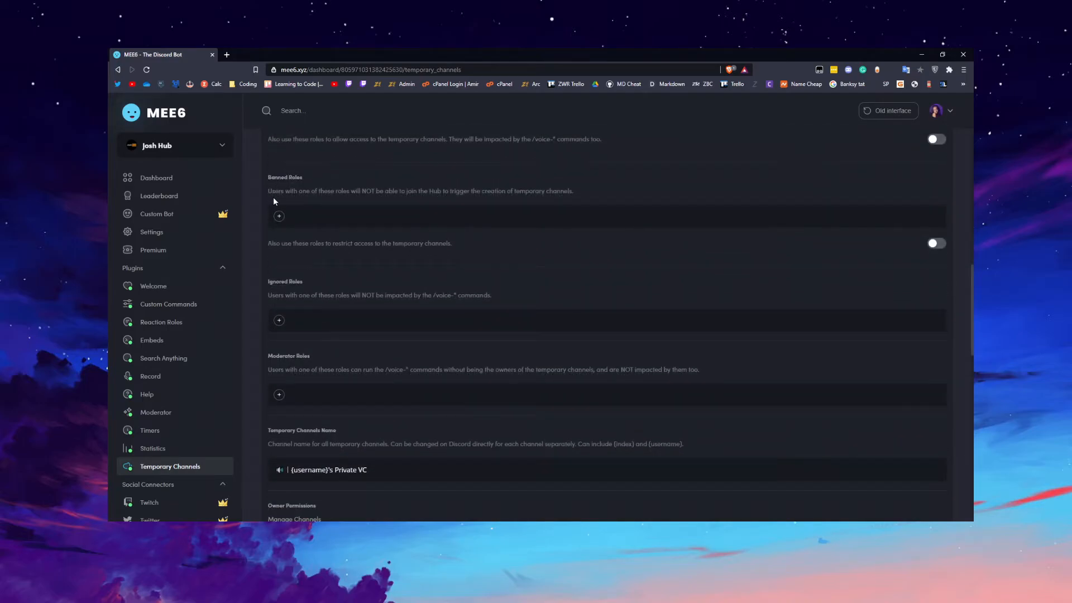
drag(320, 196, 544, 191)
click(549, 195)
Examine the hub's Ignored Roles and Moderator Roles settings.
scroll(408, 192, down, 2)
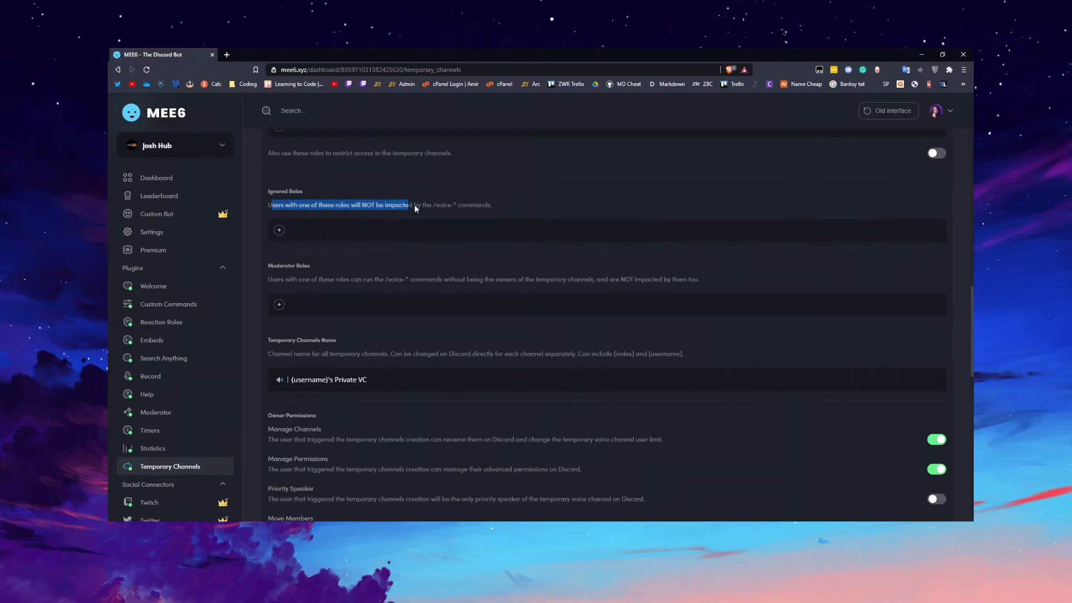
click(464, 207)
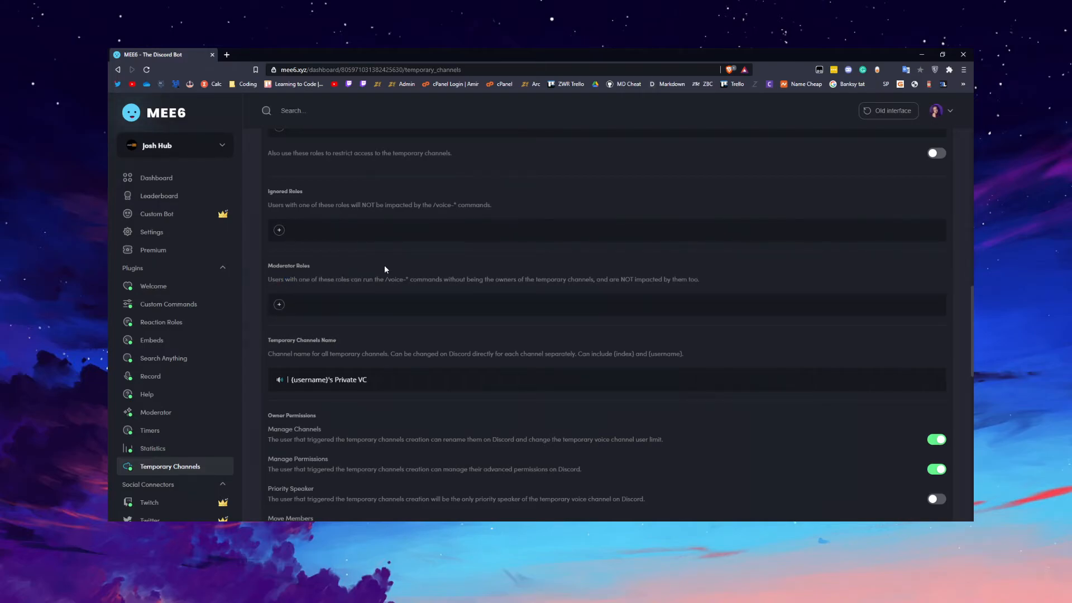
drag(489, 285, 528, 286)
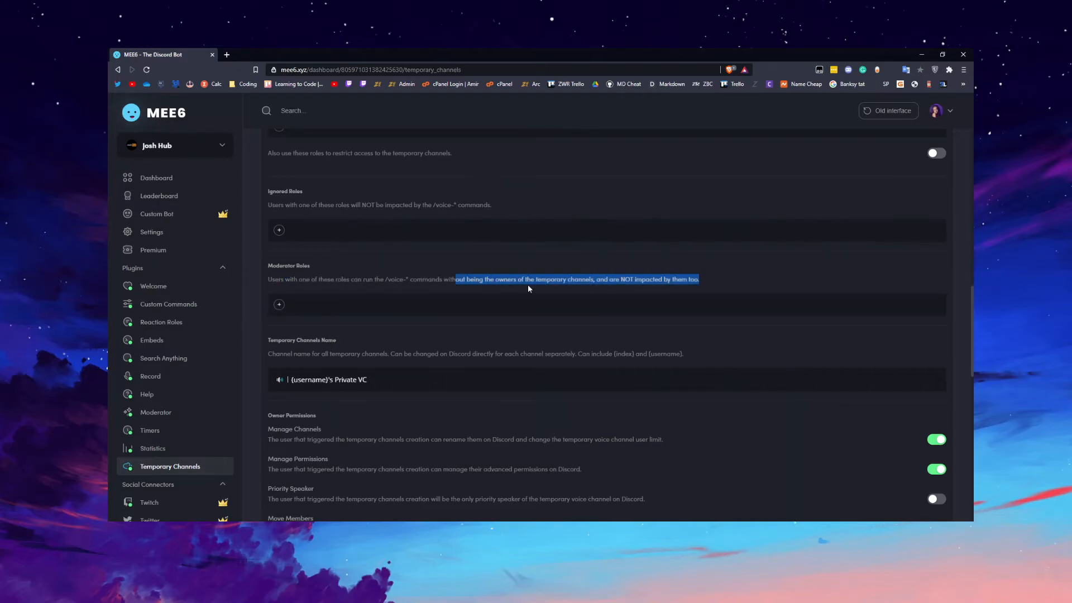
click(552, 285)
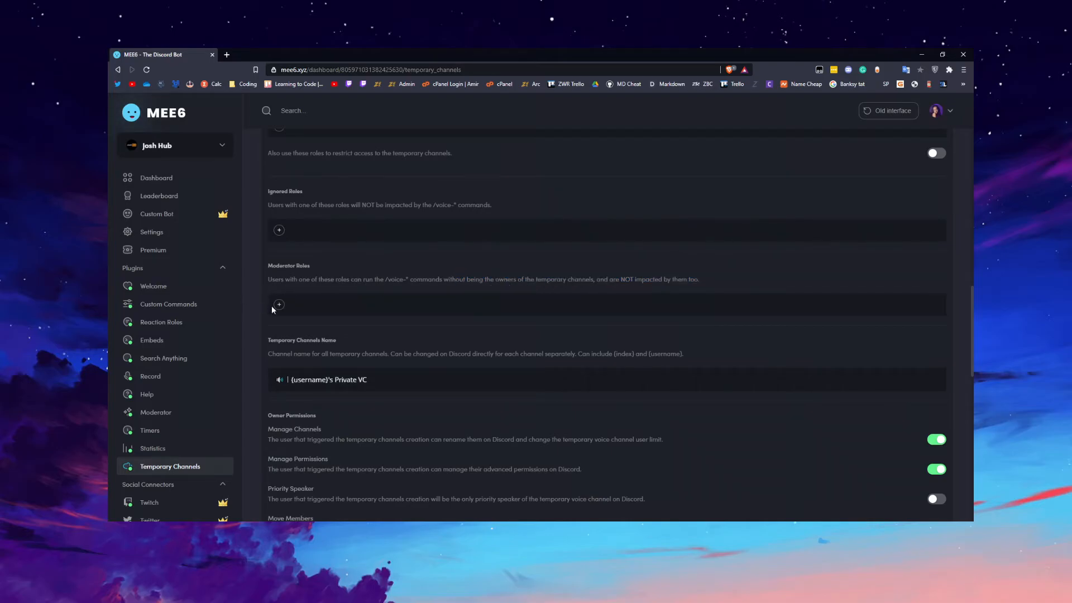
drag(354, 282, 701, 284)
click(496, 284)
Examine the hub's Temporary Channels Name, Owner Permissions and Text Channel settings.
scroll(498, 284, down, 3)
drag(369, 244, 264, 241)
click(420, 247)
scroll(420, 248, down, 2)
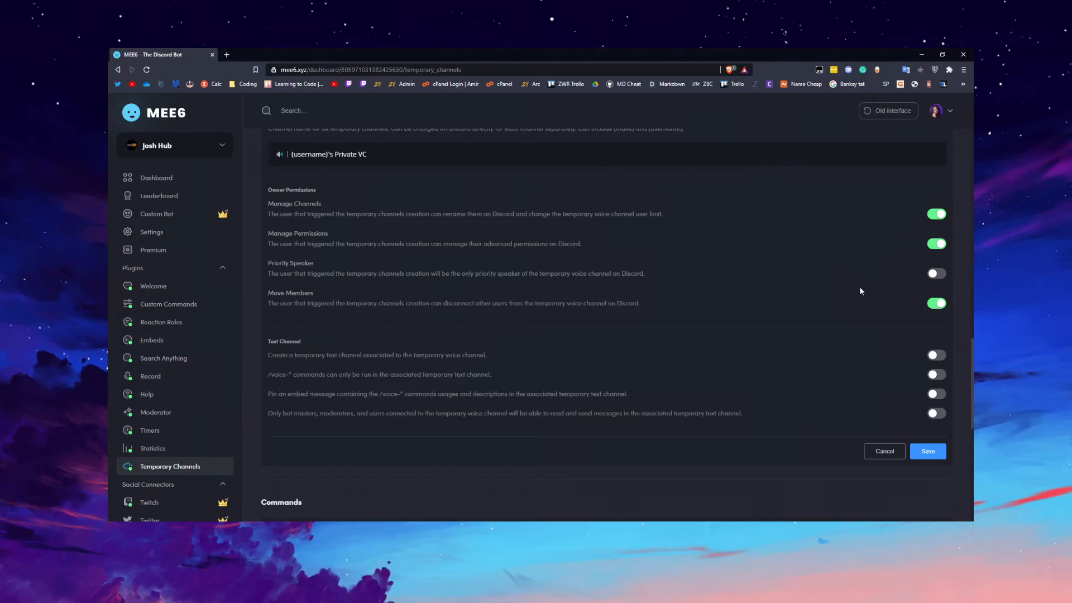
scroll(859, 287, down, 2)
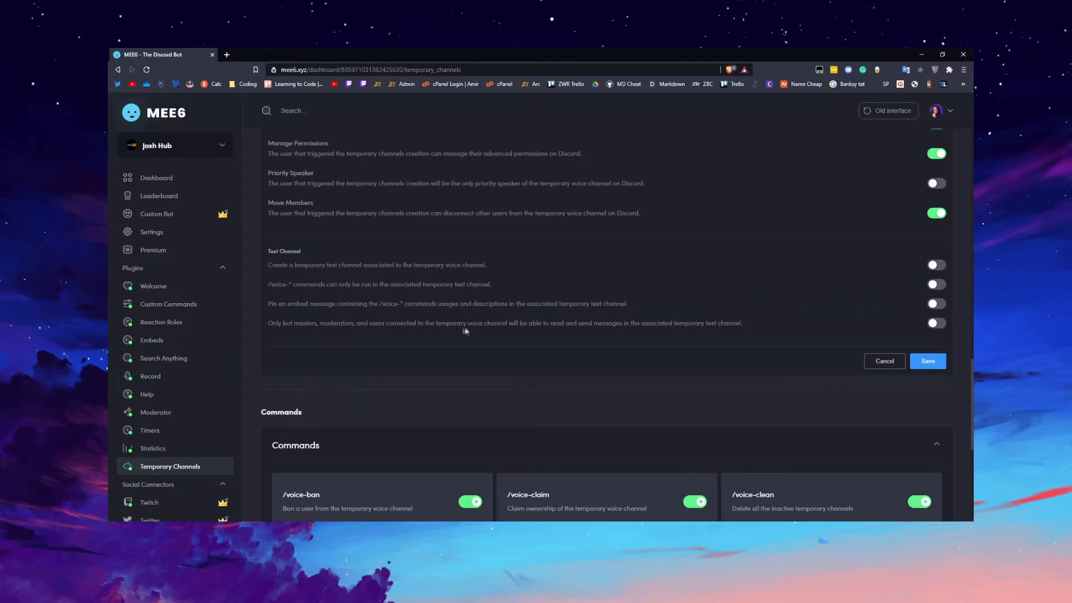
drag(487, 322, 743, 322)
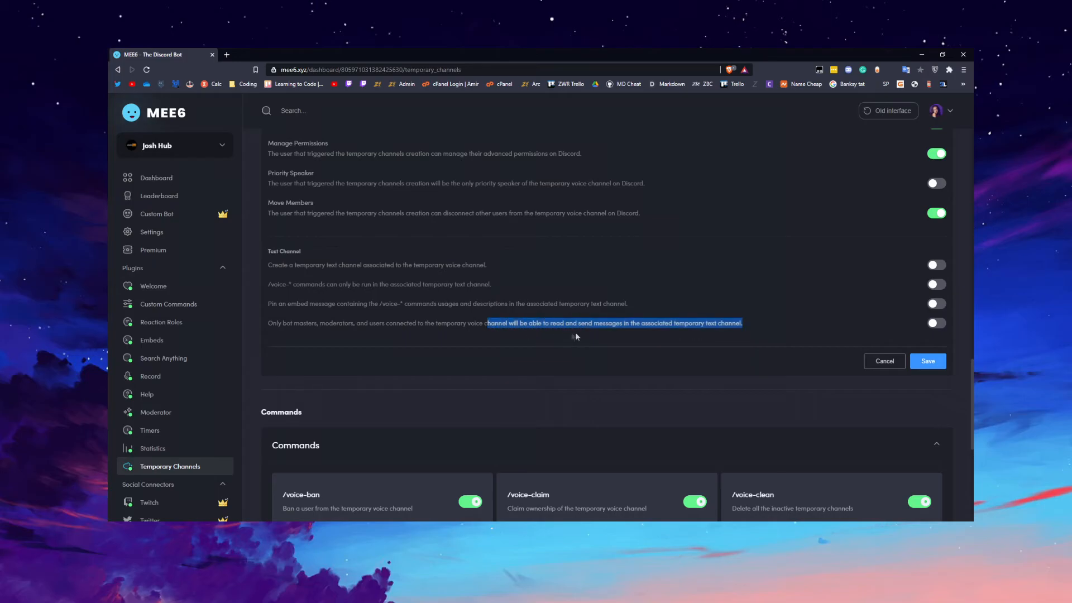
Look over the plugin's voice commands, and open and close the settings of /voice-claim.
scroll(597, 323, down, 5)
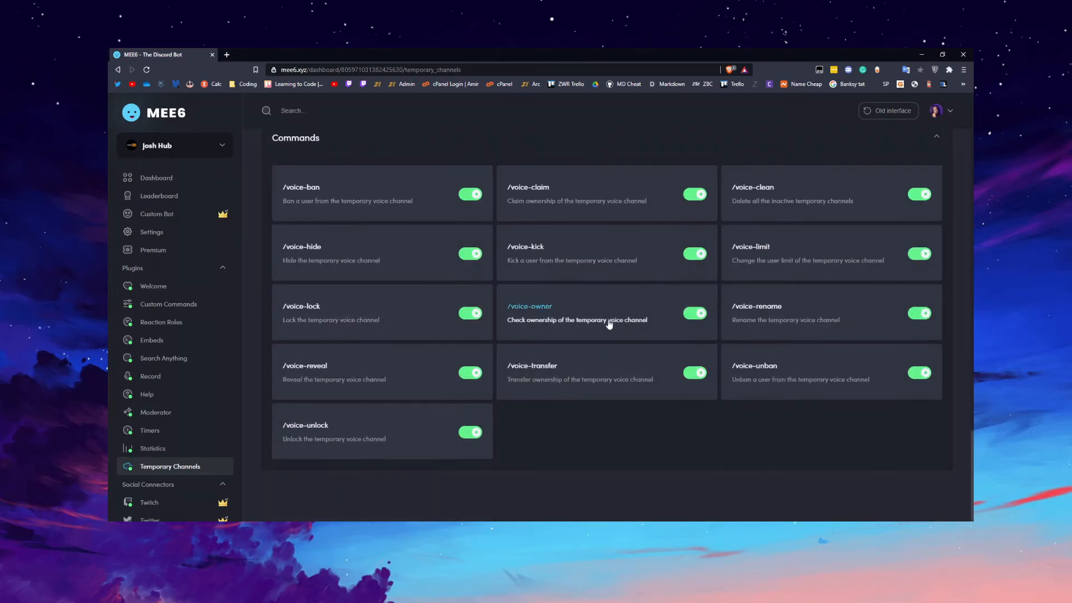
scroll(472, 322, up, 3)
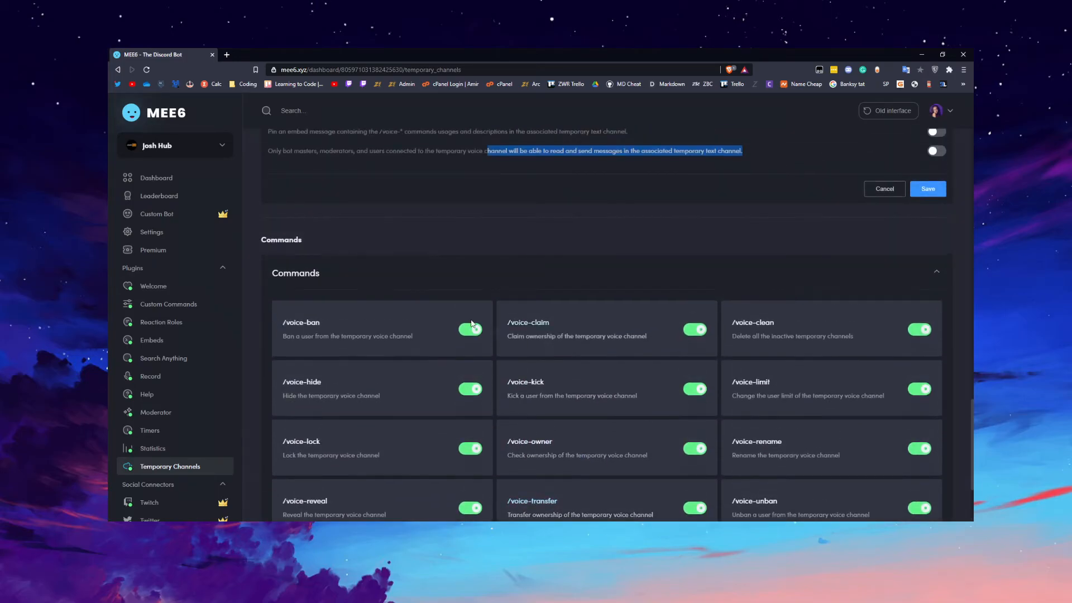
click(549, 327)
click(749, 319)
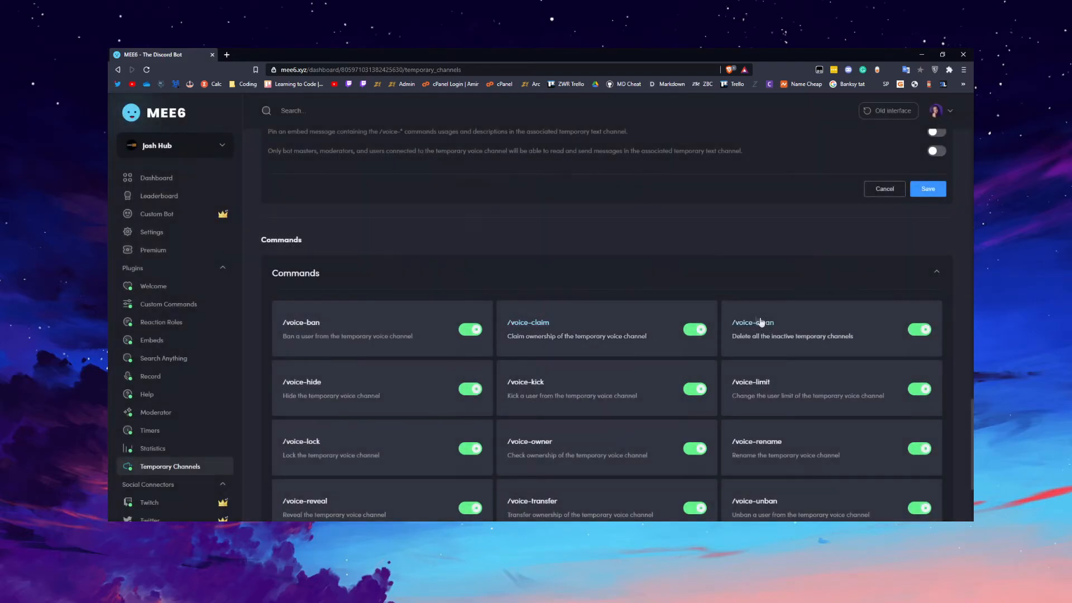
View the settings of the /voice-ban and /voice-clean commands, closing each without saving.
click(311, 337)
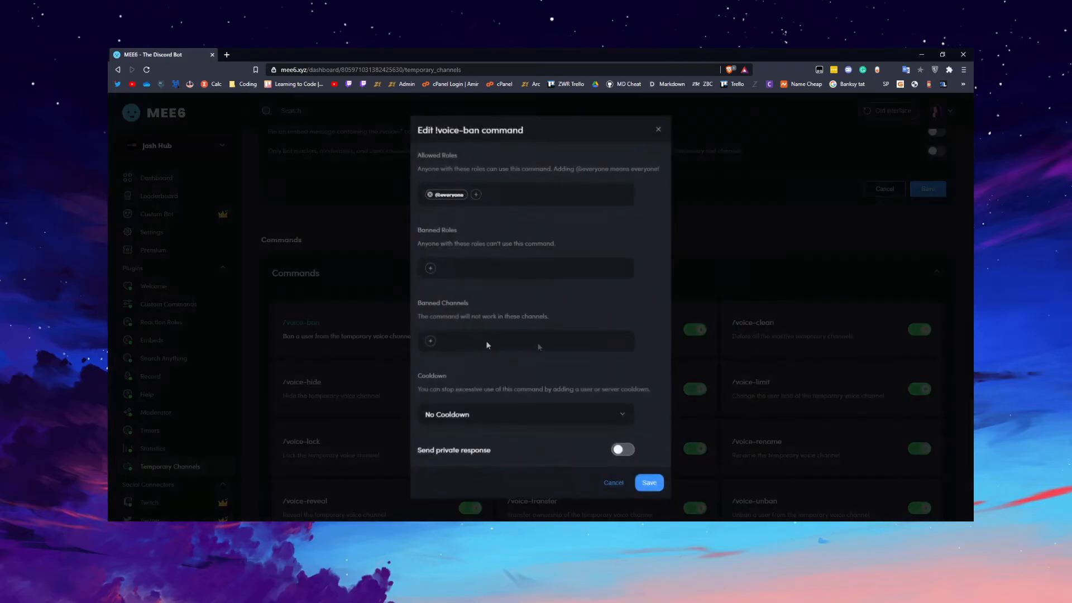
click(807, 349)
click(312, 333)
click(441, 191)
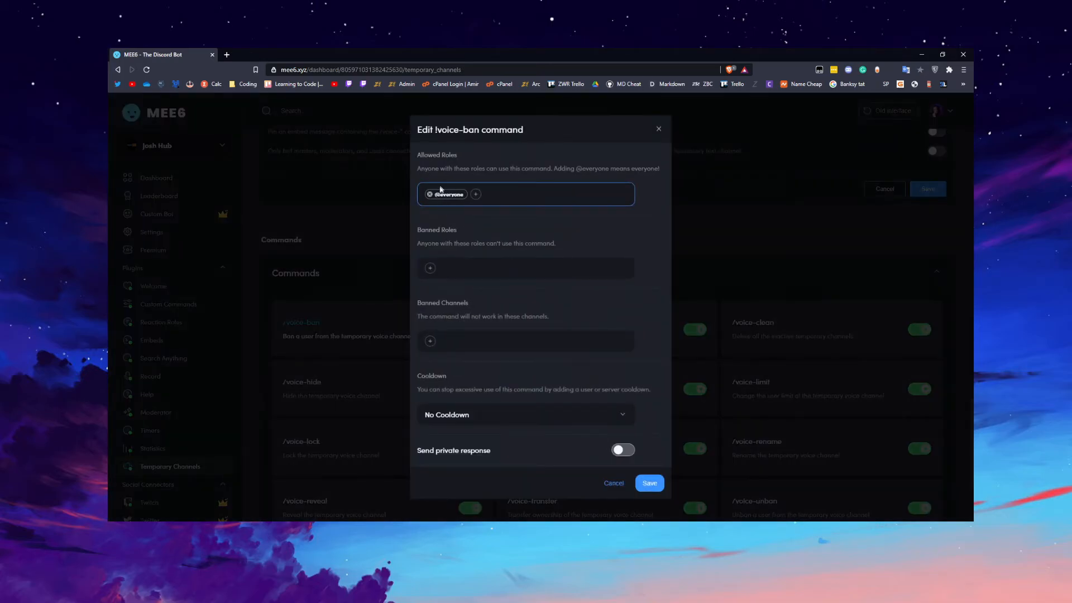
click(690, 284)
click(761, 341)
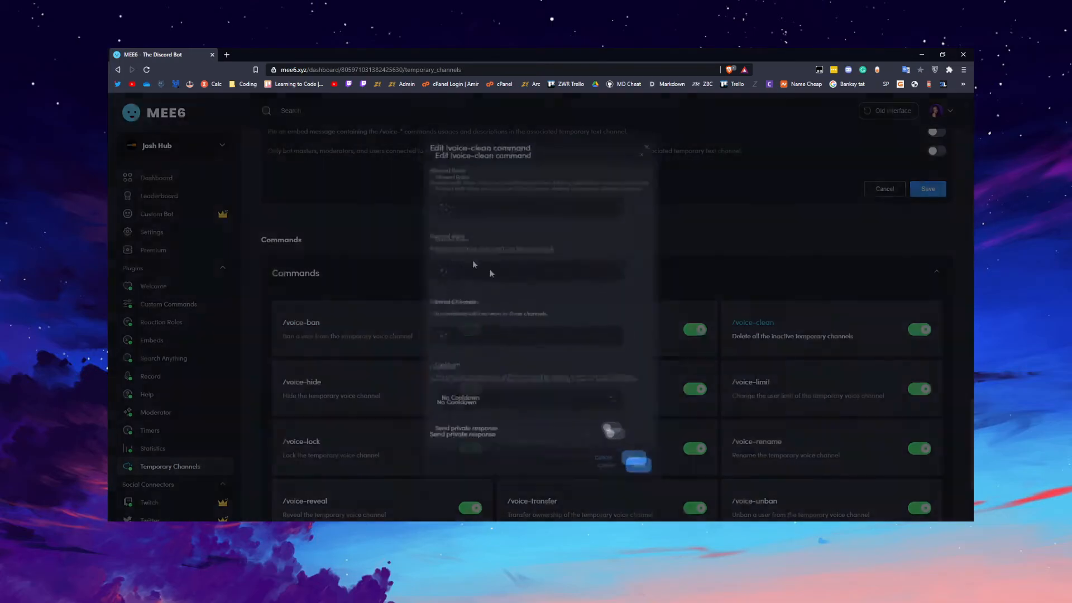
click(695, 305)
Enable all four Text Channel options for the hub and save its settings.
scroll(720, 309, up, 3)
click(936, 274)
click(936, 292)
click(936, 312)
click(936, 331)
click(925, 373)
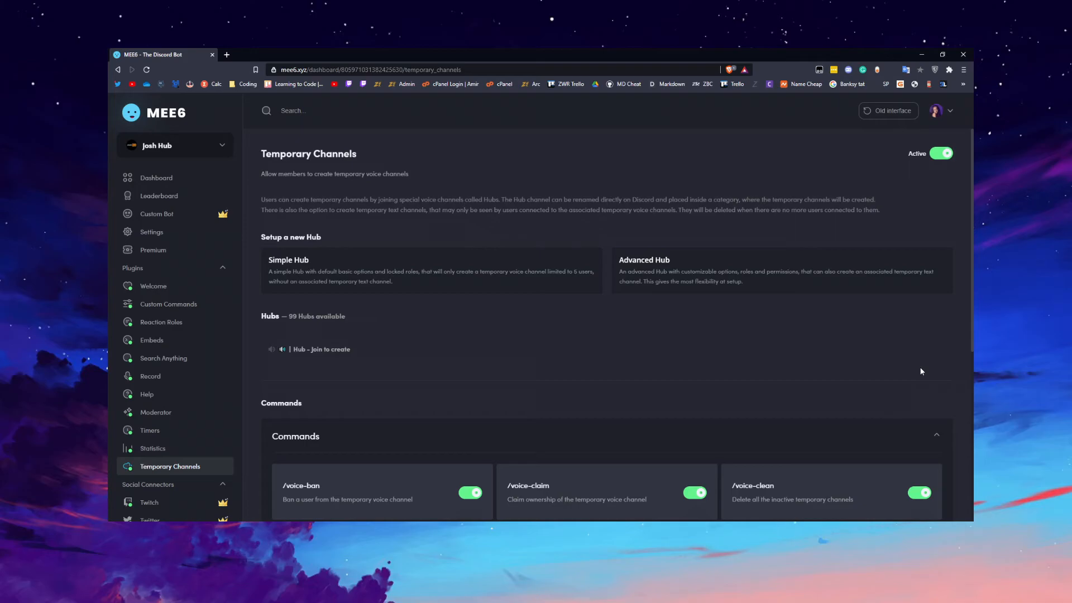
Return to the dashboard's plugin gallery and open the Economy plugin under Engagement & Fun.
click(156, 177)
scroll(602, 338, down, 4)
scroll(603, 339, down, 7)
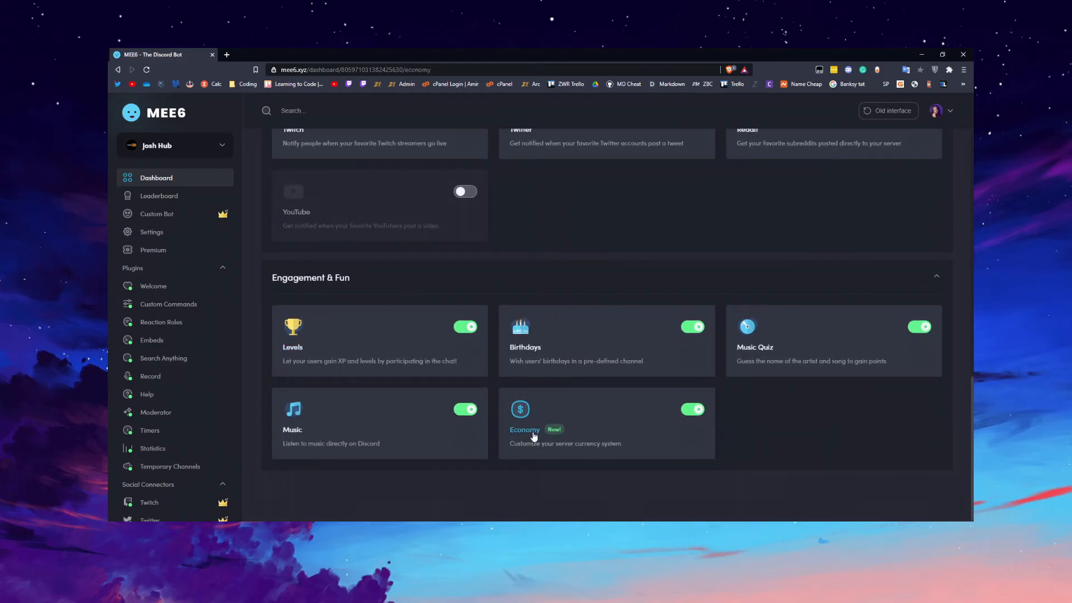
click(534, 435)
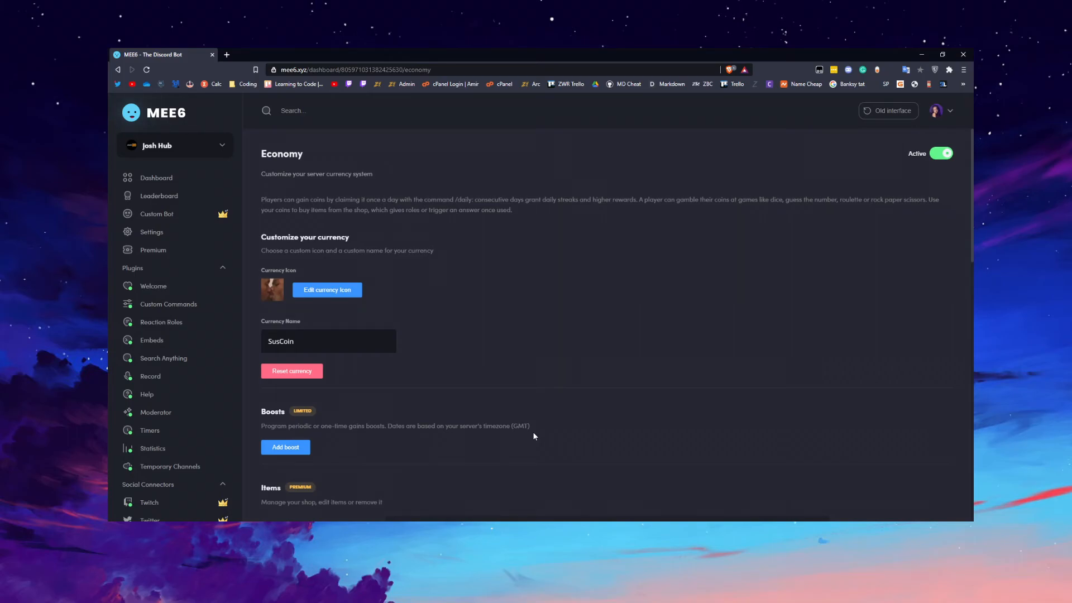
Examine the Economy plugin's currency icon and currency name settings.
scroll(395, 309, down, 2)
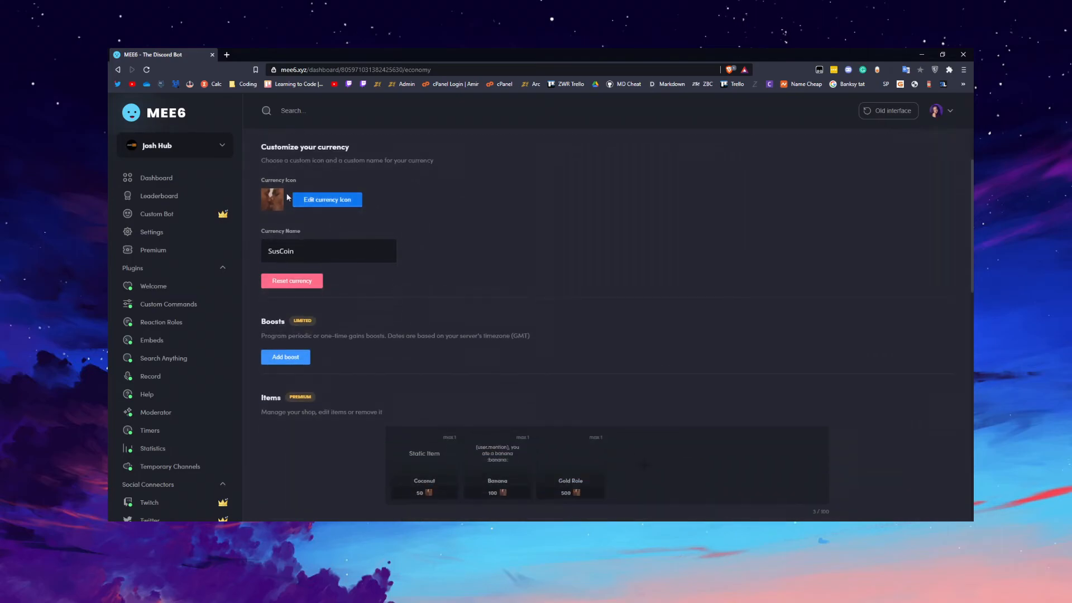
drag(265, 181, 370, 184)
scroll(497, 276, up, 2)
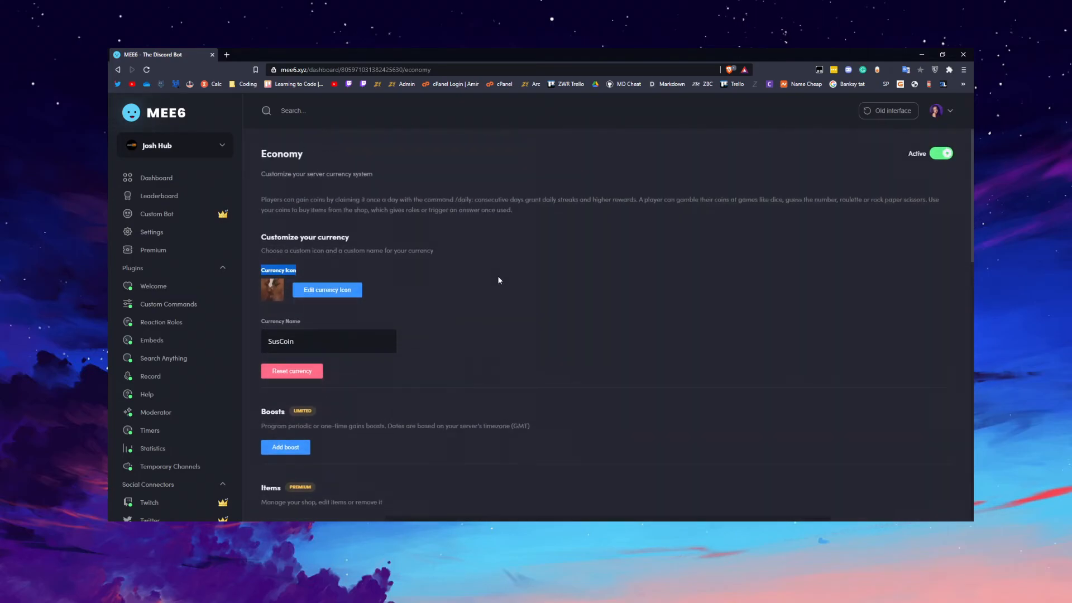
double_click(301, 338)
click(504, 351)
Examine the description of the Economy plugin's Boosts section.
scroll(504, 351, down, 3)
drag(282, 291, 454, 304)
drag(537, 295, 256, 291)
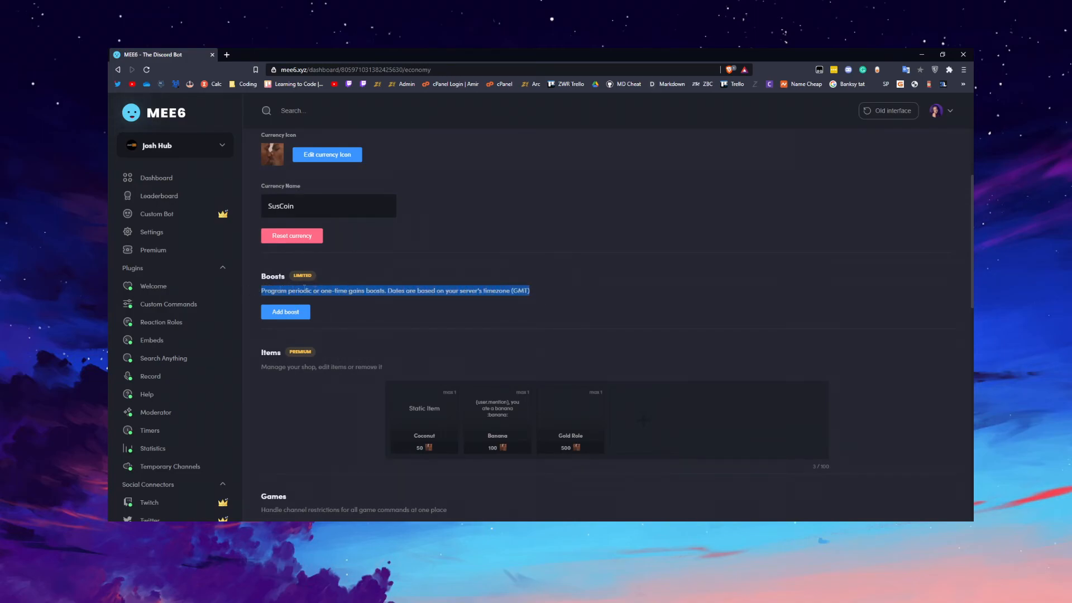
click(308, 300)
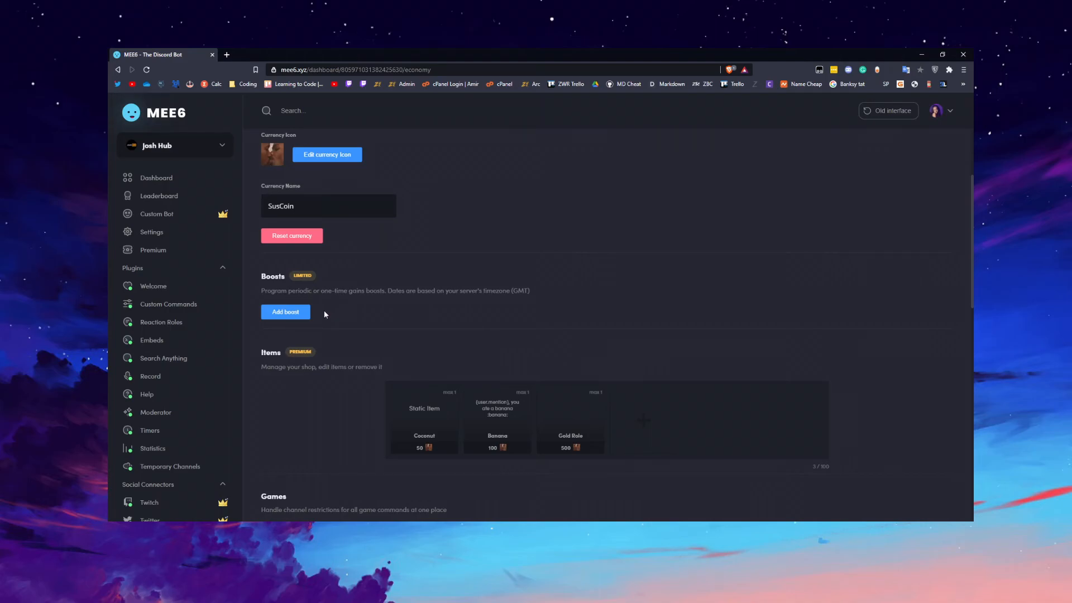
Examine the Economy plugin's shop Items section and the Banned Channels setting under Games.
scroll(325, 313, down, 2)
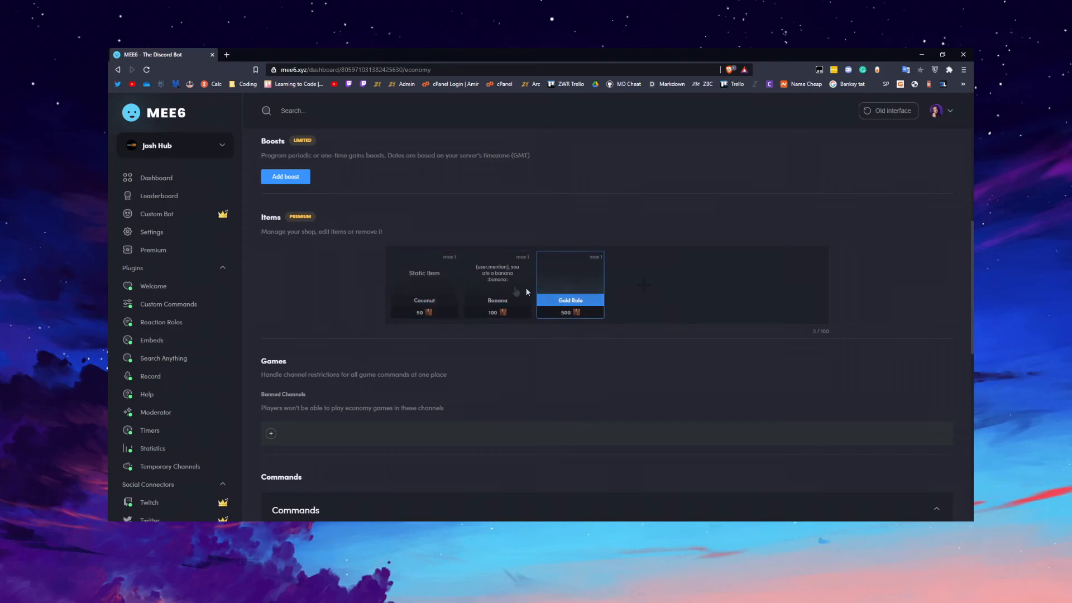
scroll(331, 275, down, 2)
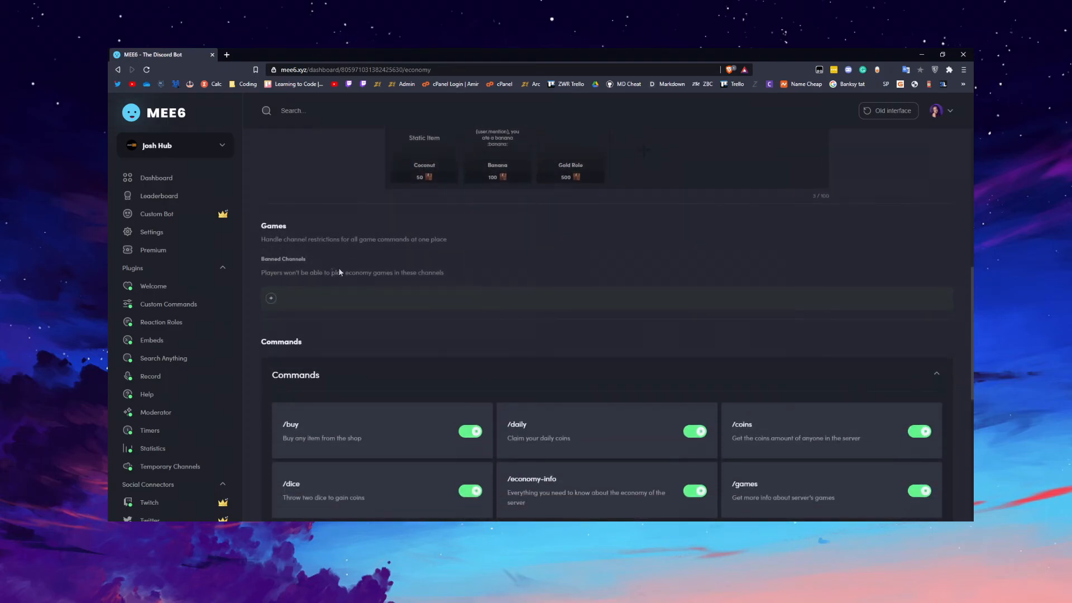
drag(292, 250, 368, 243)
drag(287, 239, 326, 239)
click(273, 269)
drag(267, 259, 300, 258)
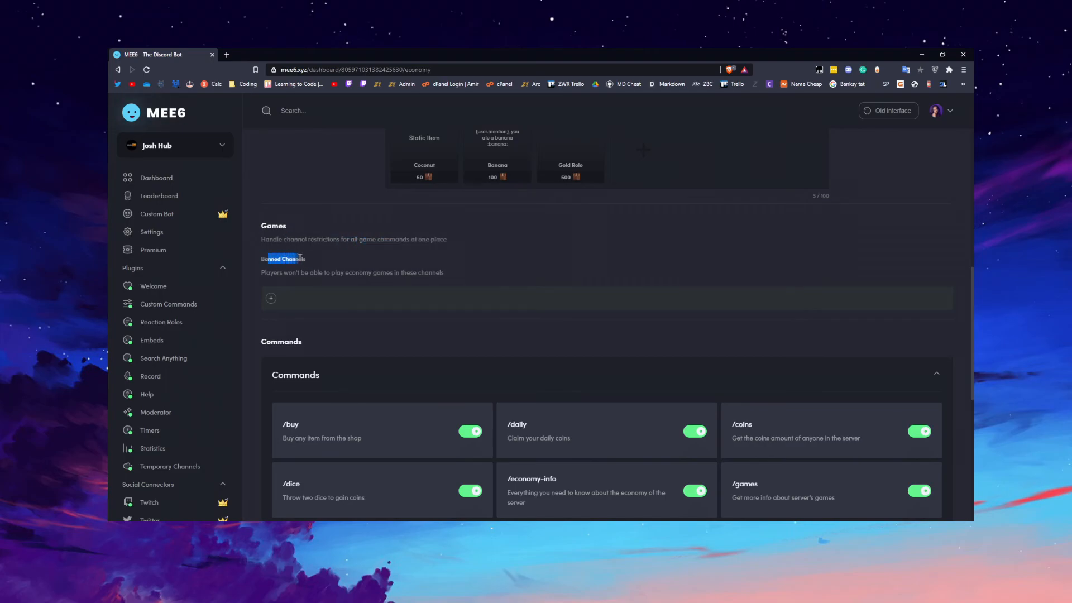
click(271, 299)
click(432, 333)
Examine the Economy plugin's list of commands and their descriptions, including the roulette, guess and work commands.
scroll(445, 334, down, 6)
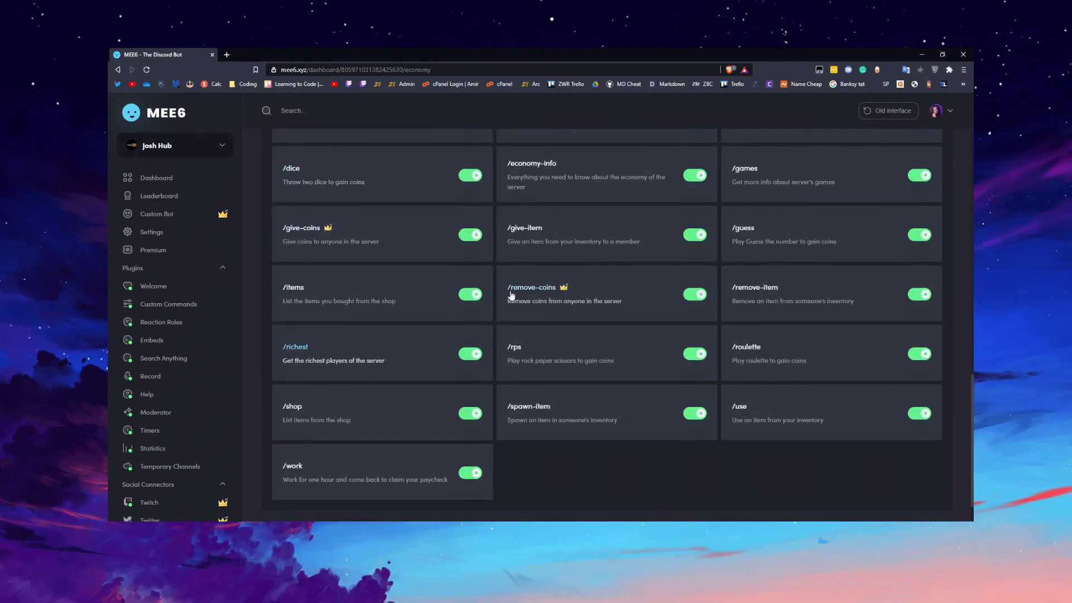
click(545, 368)
click(760, 376)
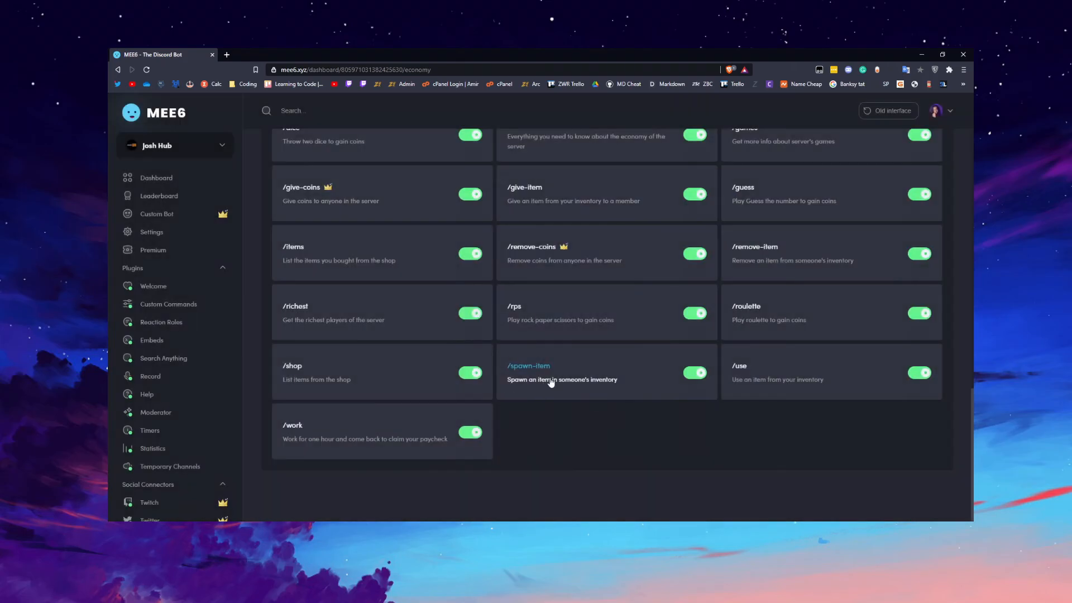
click(334, 391)
click(745, 313)
click(749, 306)
click(816, 281)
scroll(786, 323, up, 3)
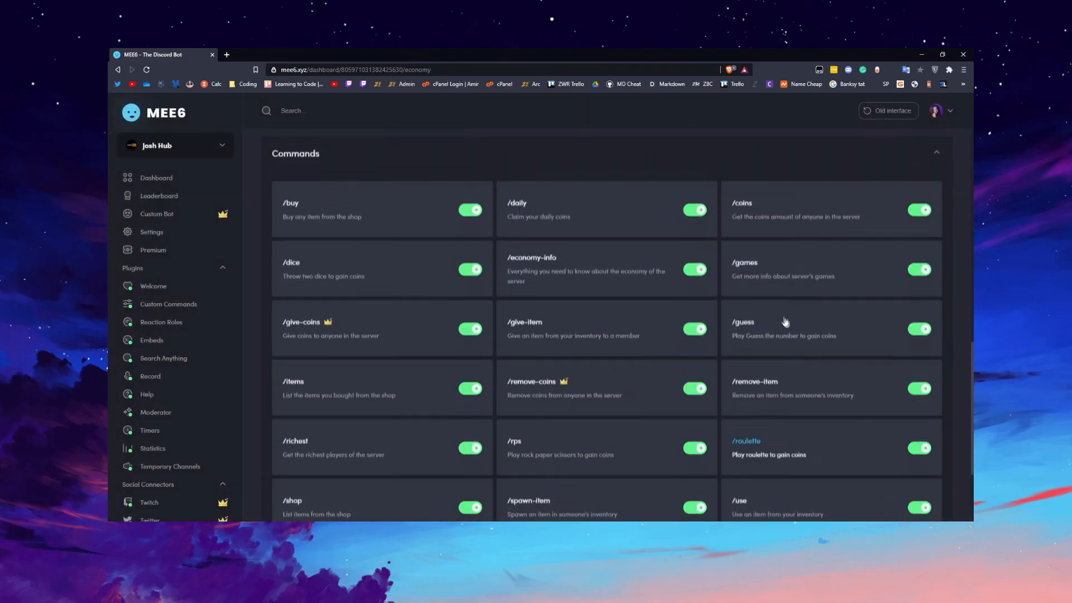
click(792, 273)
click(813, 299)
Open the settings of the /remove-item command to view its role, channel and cooldown options, then close them unchanged.
click(782, 385)
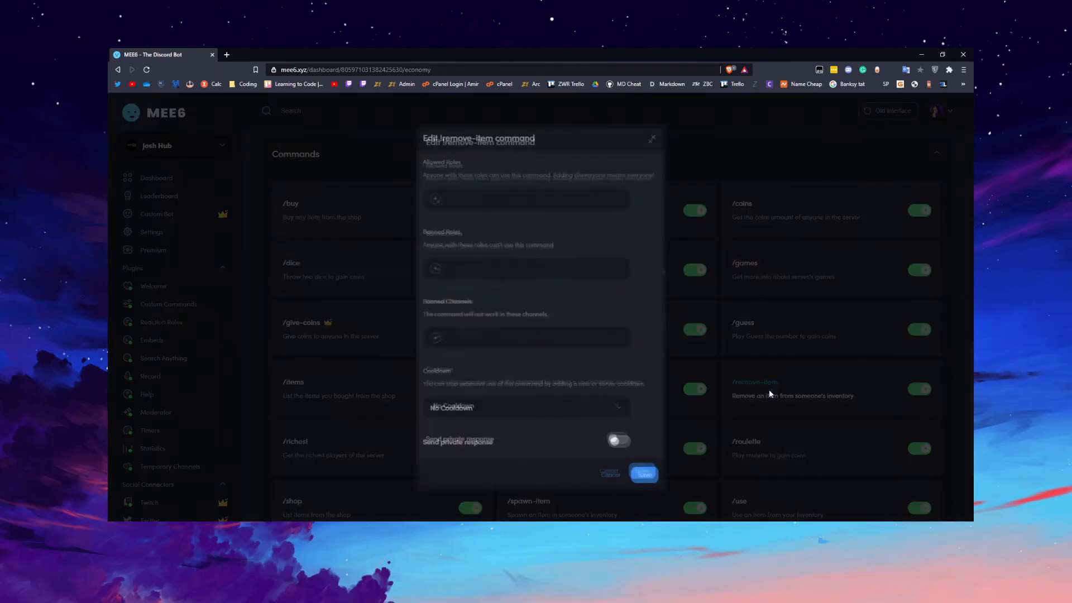
click(778, 339)
click(536, 269)
click(808, 330)
Leave the Economy plugin page and return to the dashboard's plugin gallery.
scroll(550, 268, up, 7)
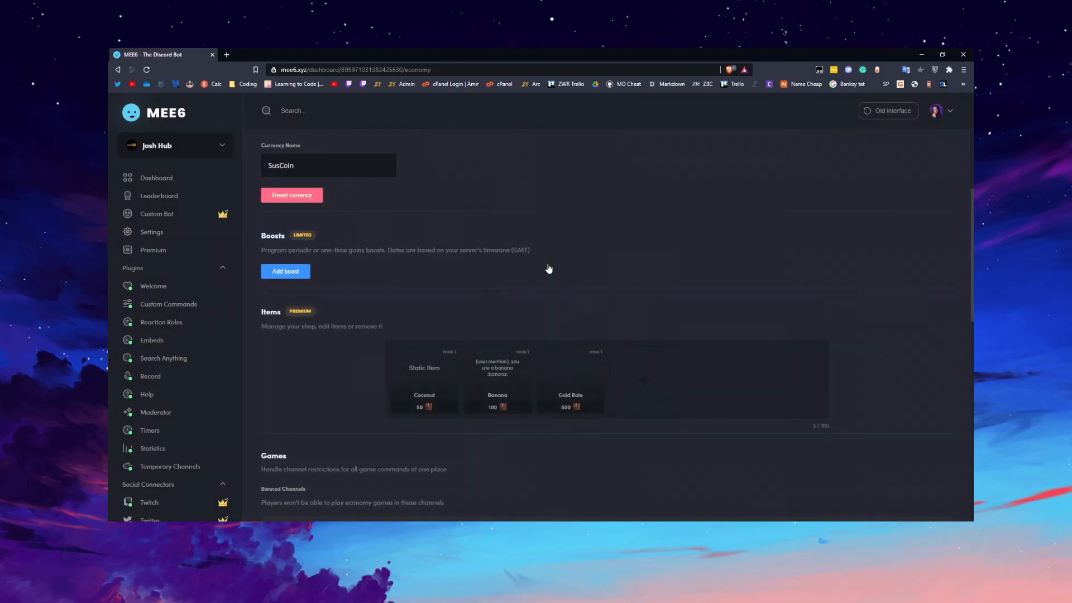
scroll(549, 269, down, 3)
scroll(561, 261, up, 6)
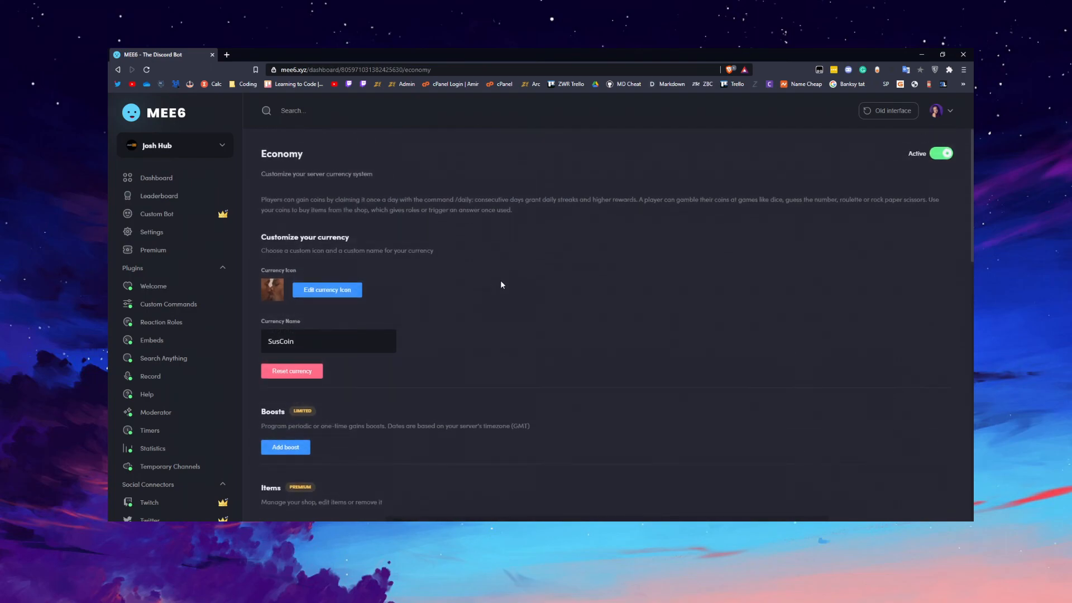
scroll(151, 293, down, 3)
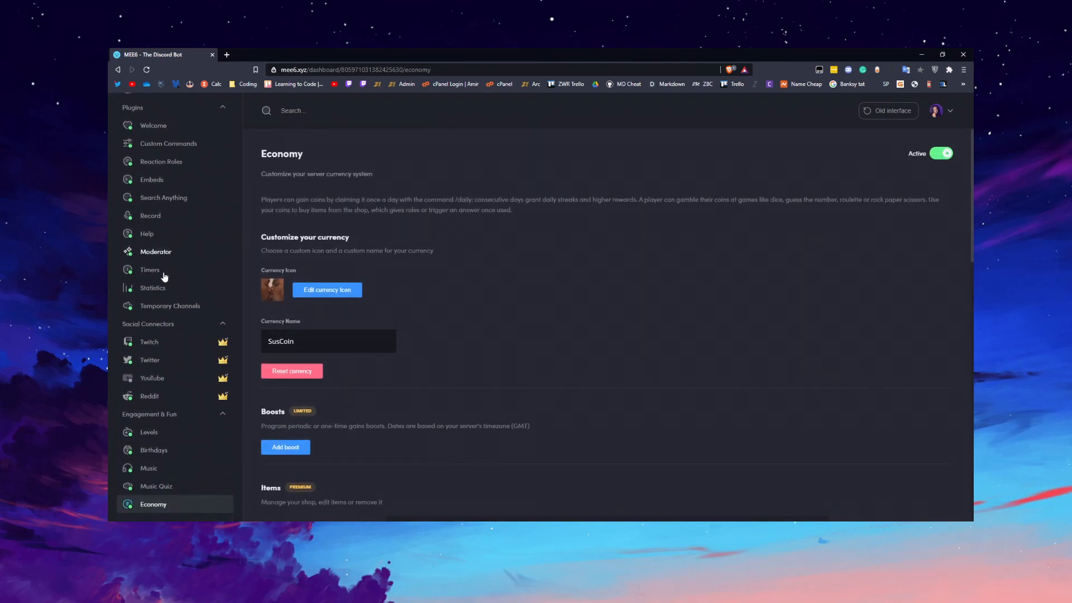
scroll(168, 385, up, 3)
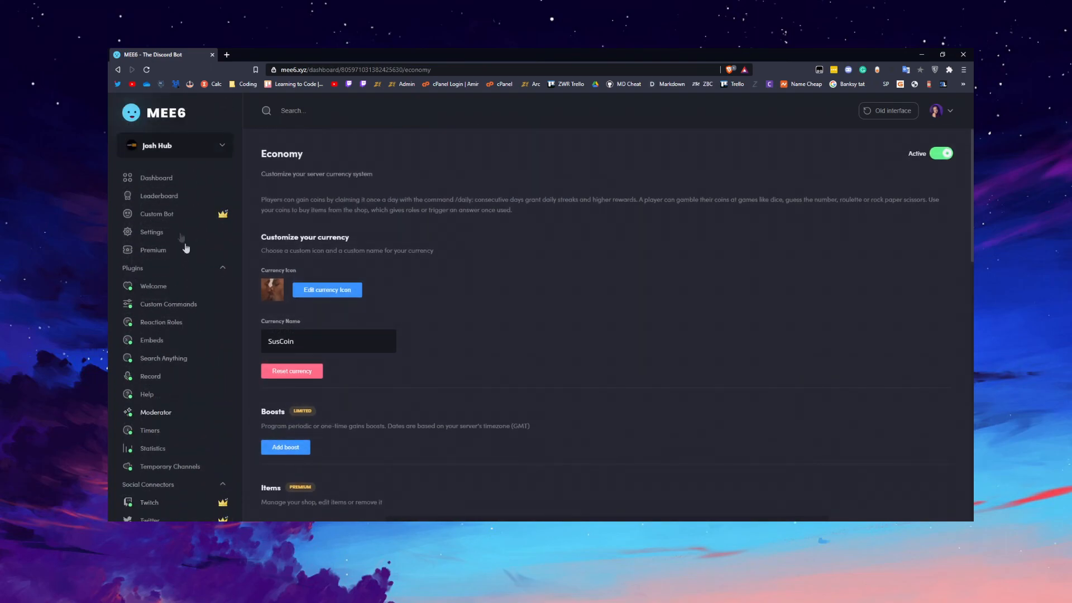
click(164, 179)
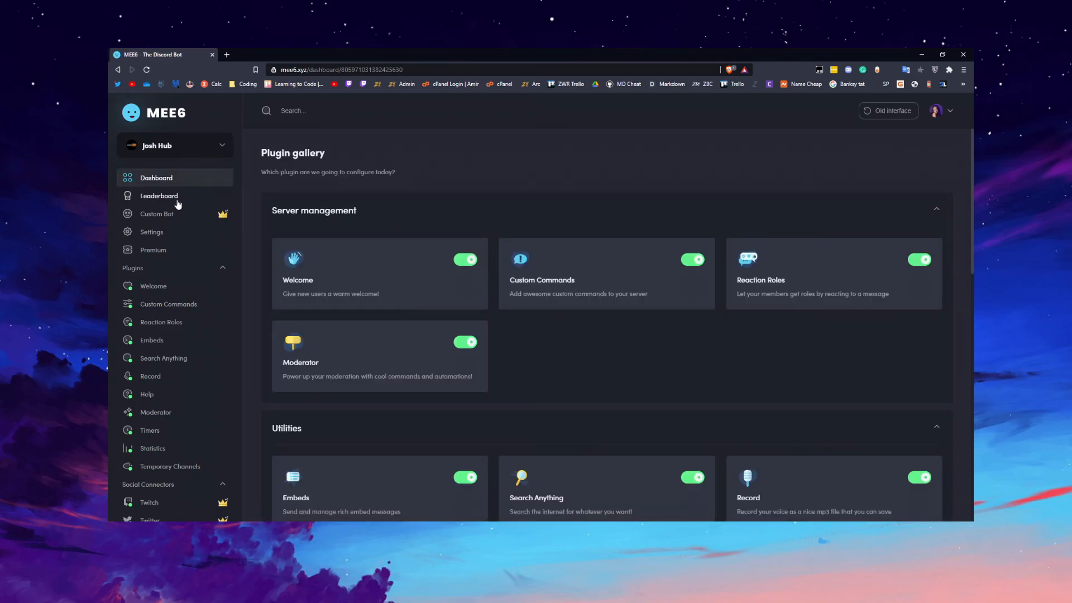